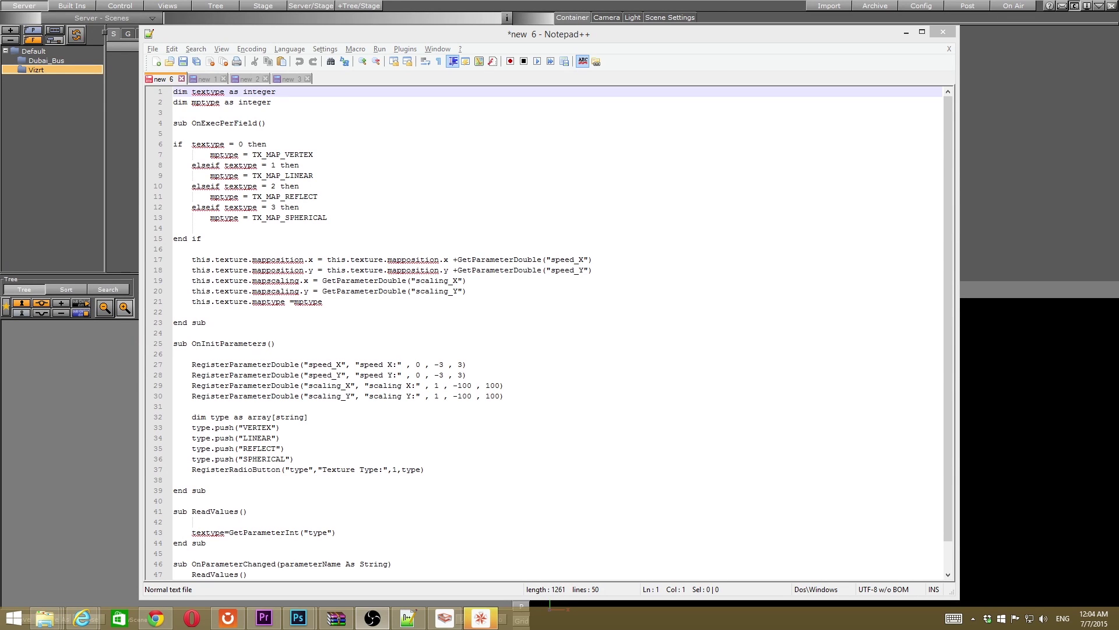
Select all 50 lines of the texture-scrolling script in Notepad++ tab new 6
left_click_drag(285, 291, 284, 303)
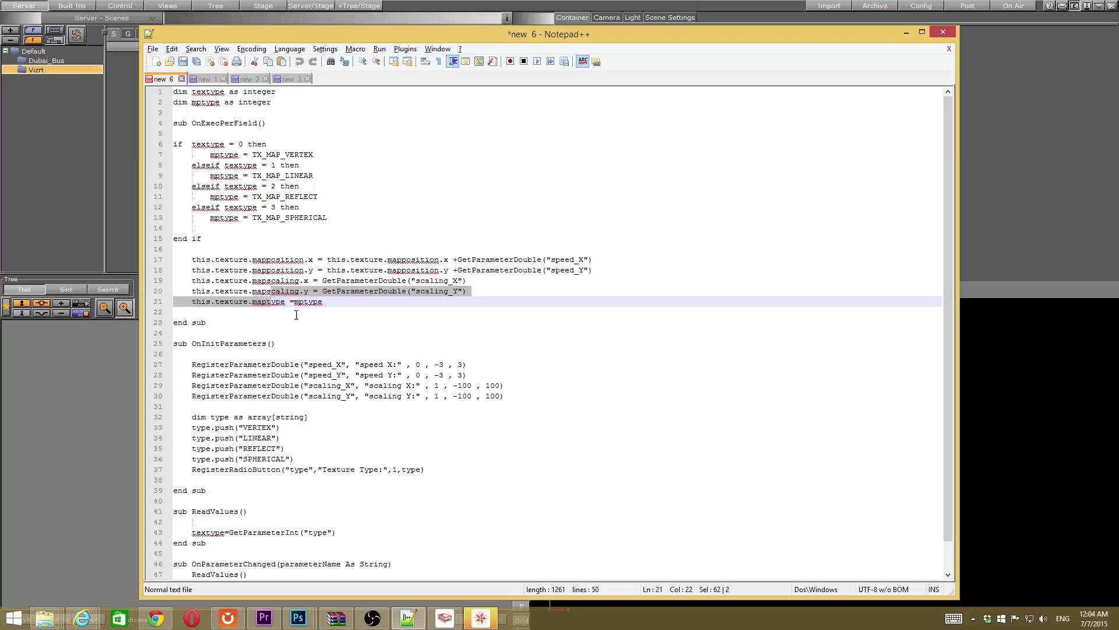
left_click(293, 306)
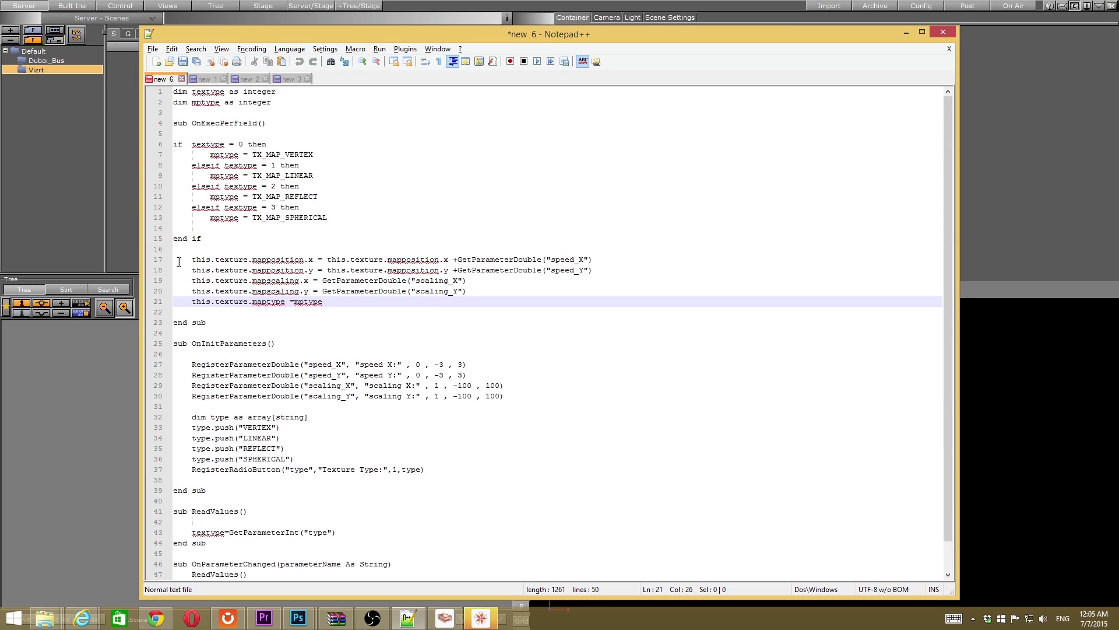
left_click(279, 290)
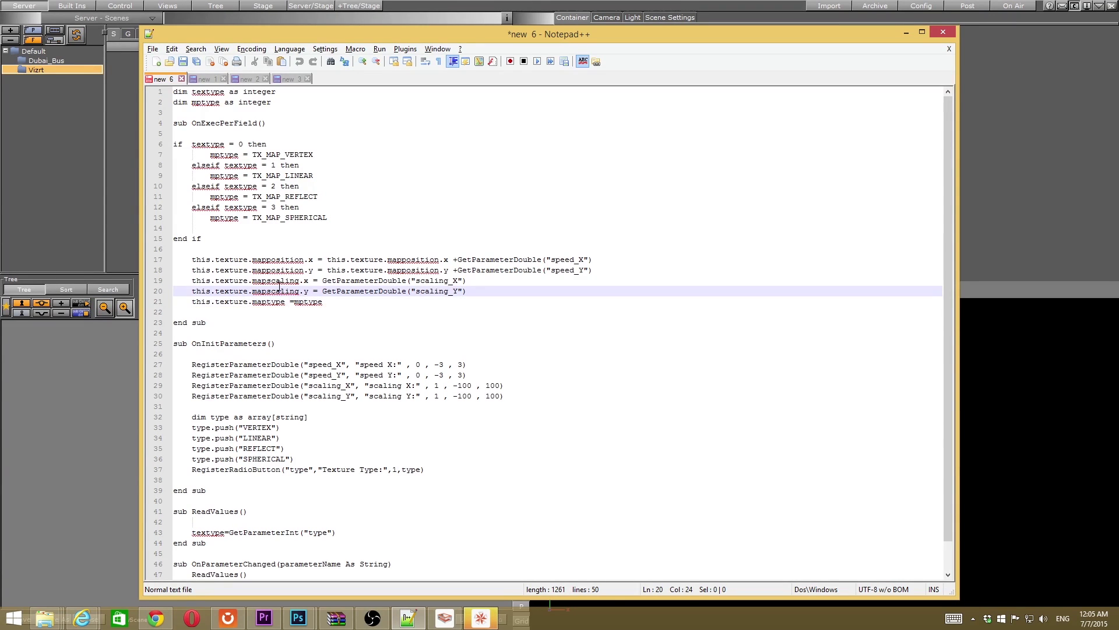
key("ctrl+a")
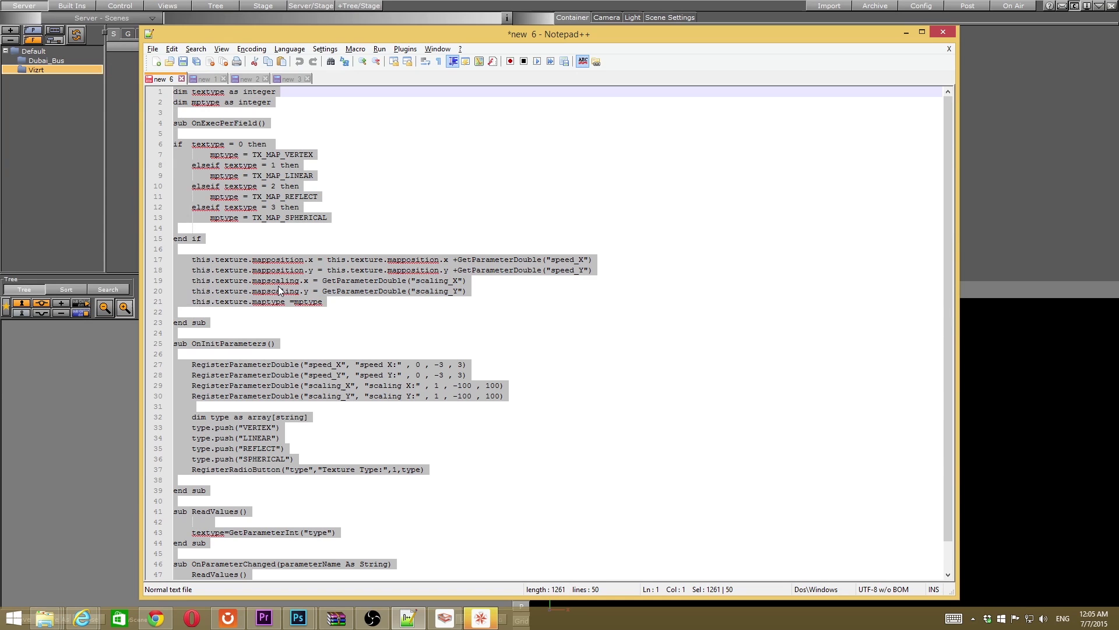
Add a 2D Ribbon from the built-in geometry plugins to the scene tree
left_click(105, 261)
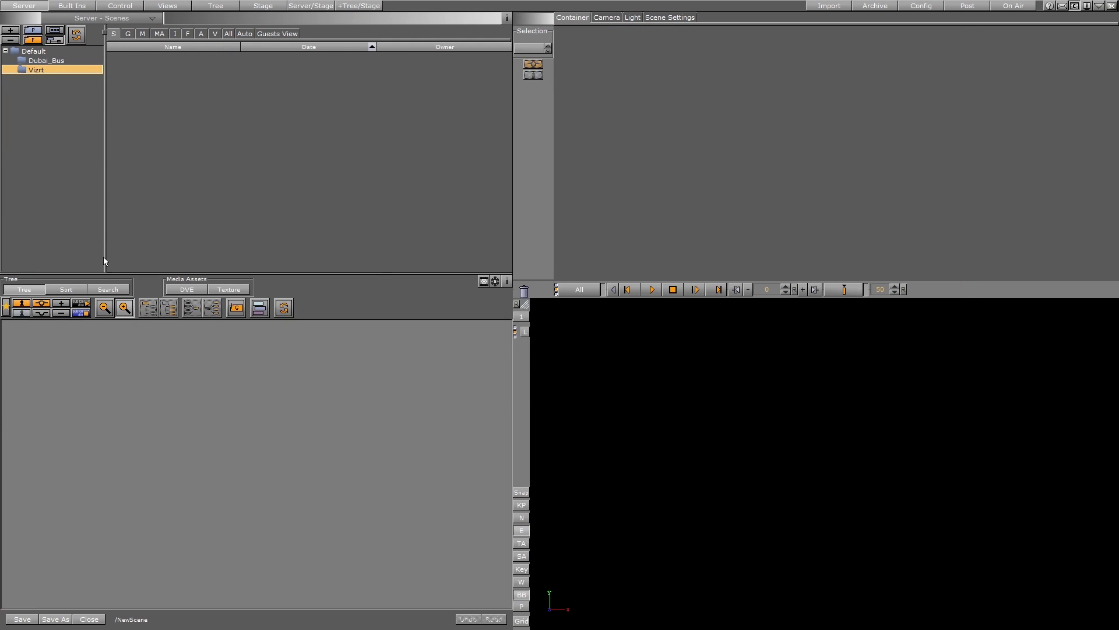
left_click(71, 5)
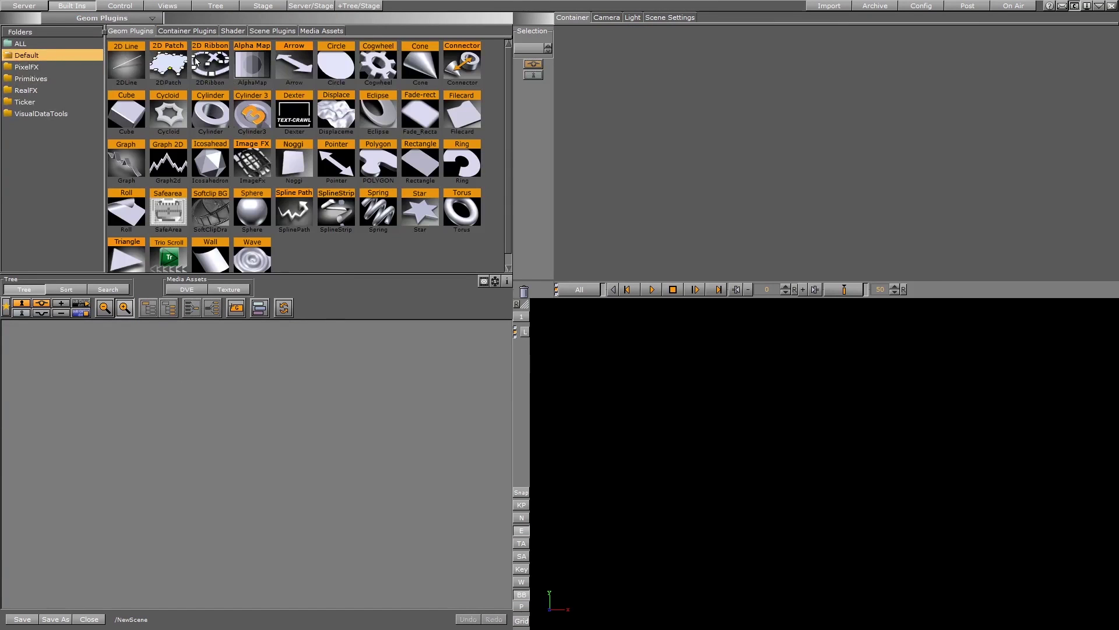
left_click_drag(196, 60, 155, 408)
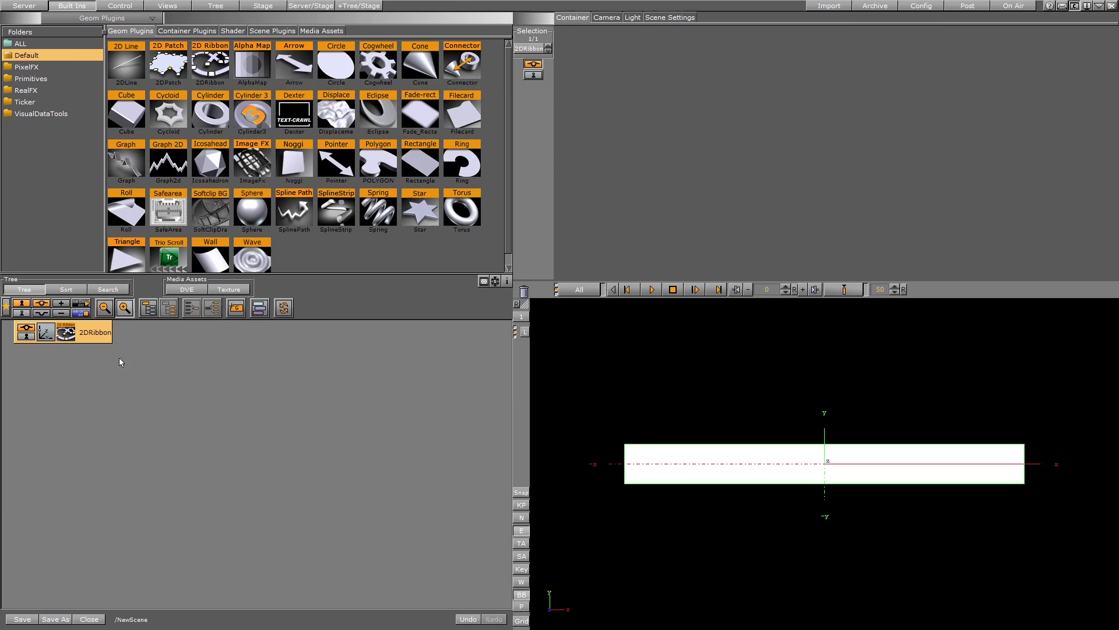
Turn on Interactive Mode and drag the ribbon's control points into an S-shaped wave
left_click(91, 342)
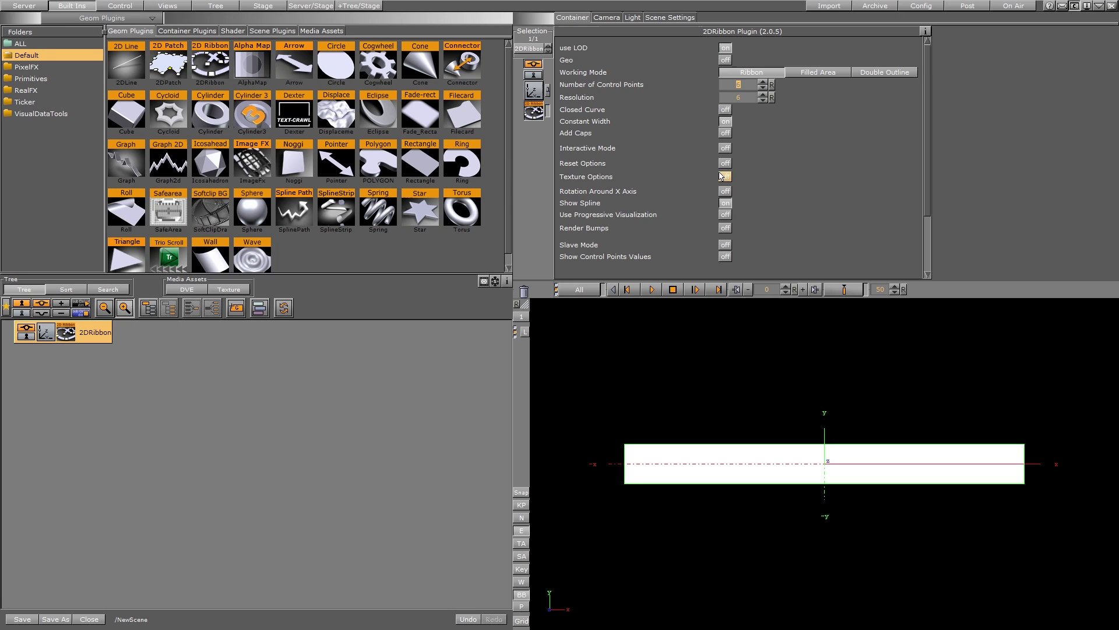
left_click(724, 147)
left_click_drag(704, 463, 708, 432)
left_click_drag(865, 464, 870, 503)
left_click(24, 5)
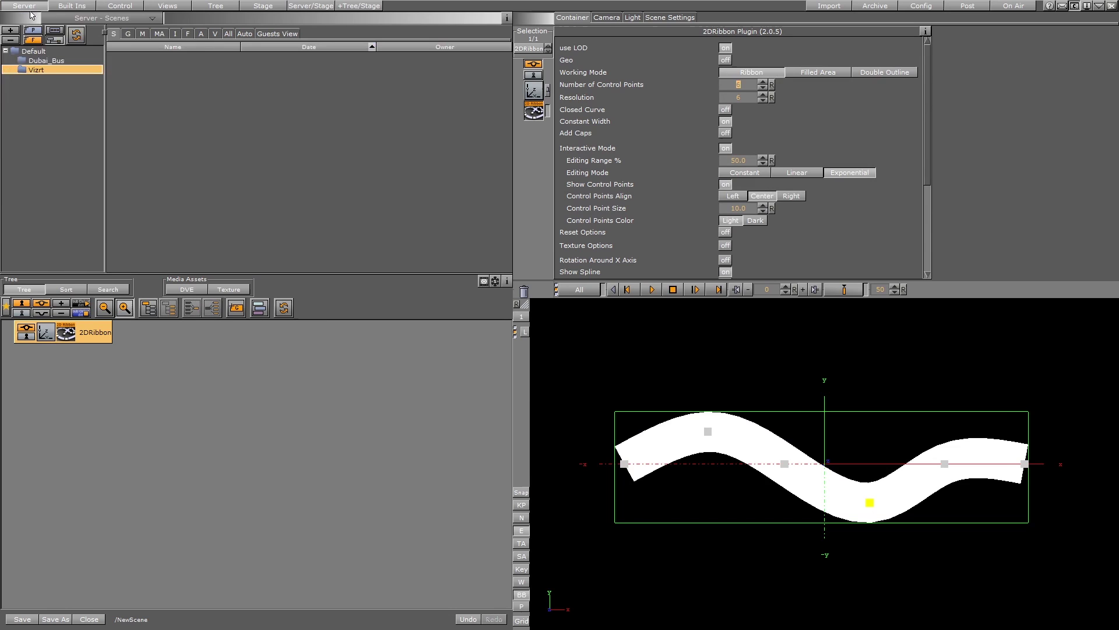
Search the server for 'arrow' and apply the Alpha_Arrow image to the 2DRibbon
left_click(93, 18)
left_click(106, 37)
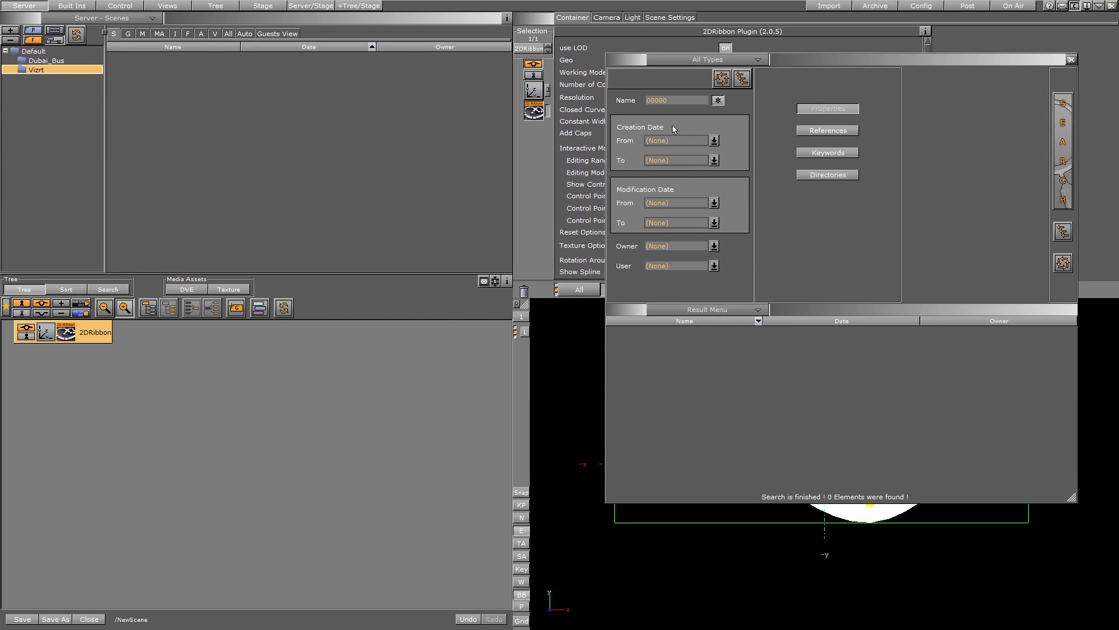
double_click(673, 103)
type("arrow")
key("Return")
left_click_drag(617, 351, 98, 332)
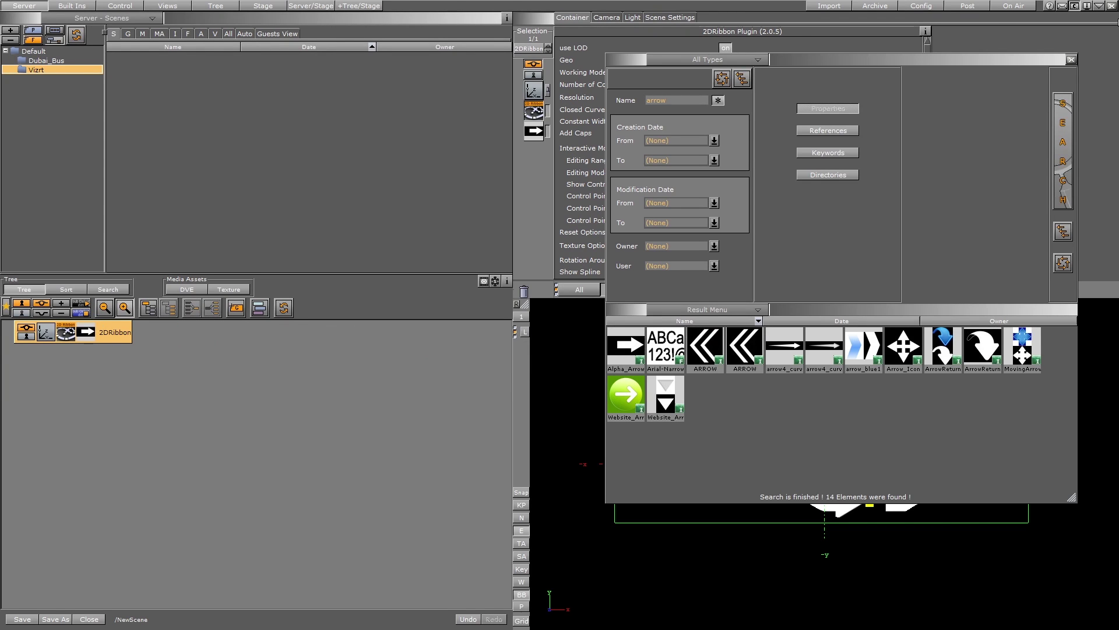
left_click(1071, 59)
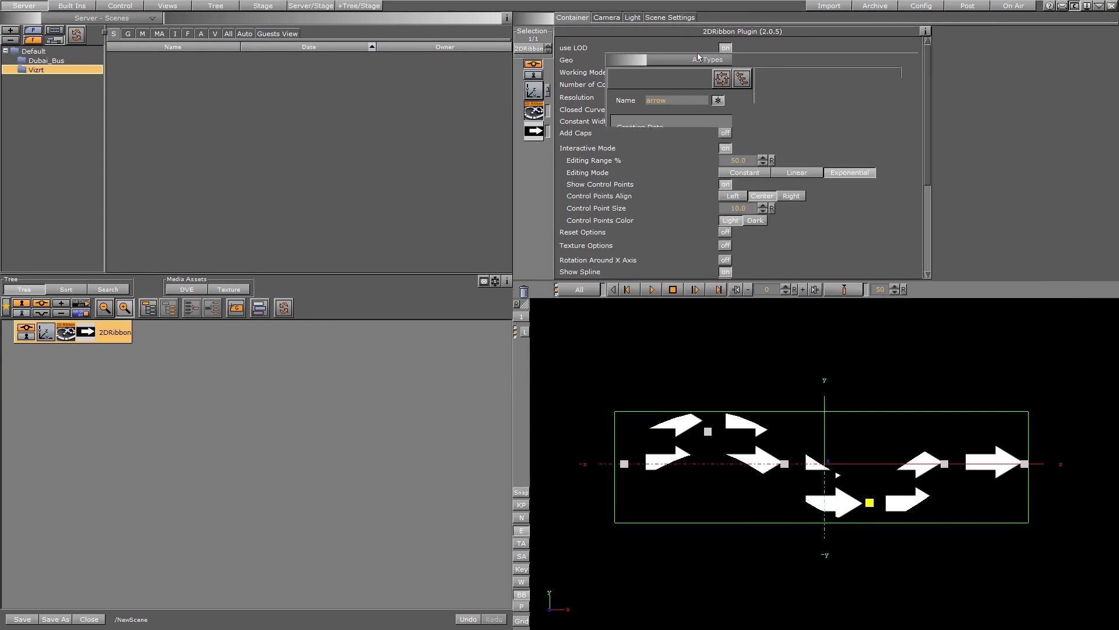
Add the Global Script plugin to 2DRibbon, paste the texture script, and compile it
left_click(80, 7)
left_click(187, 30)
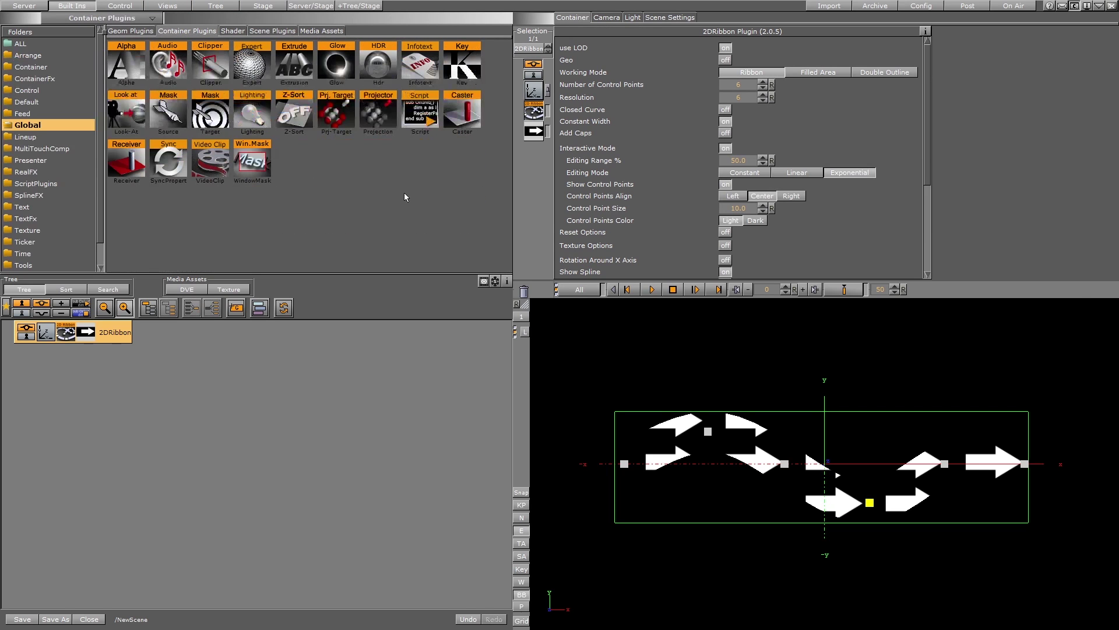
left_click_drag(422, 126, 97, 341)
left_click(534, 150)
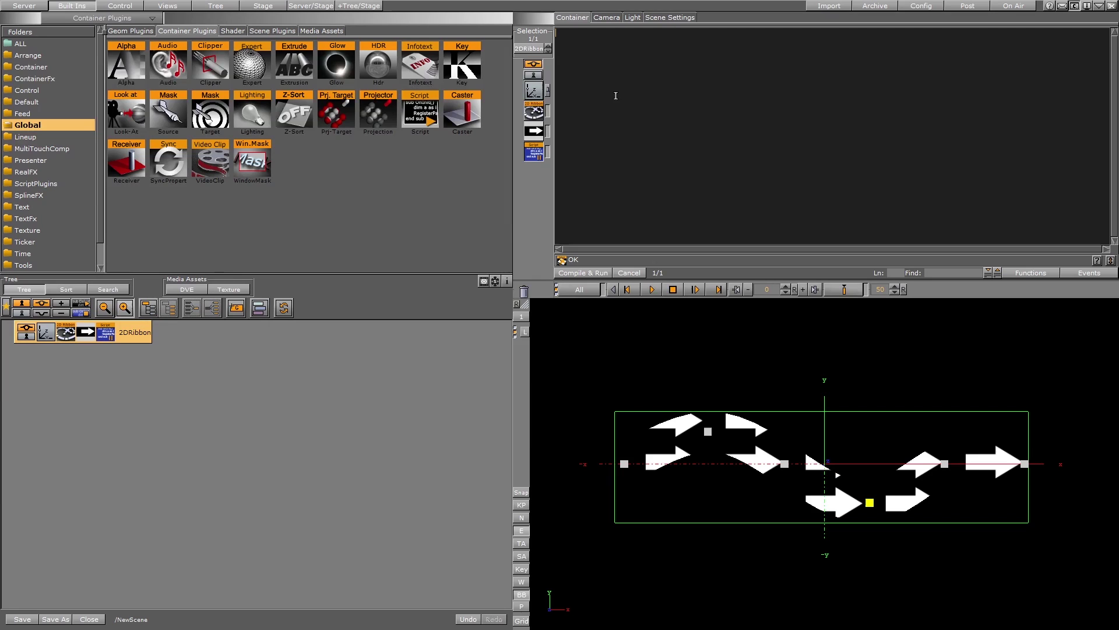
key("ctrl+v")
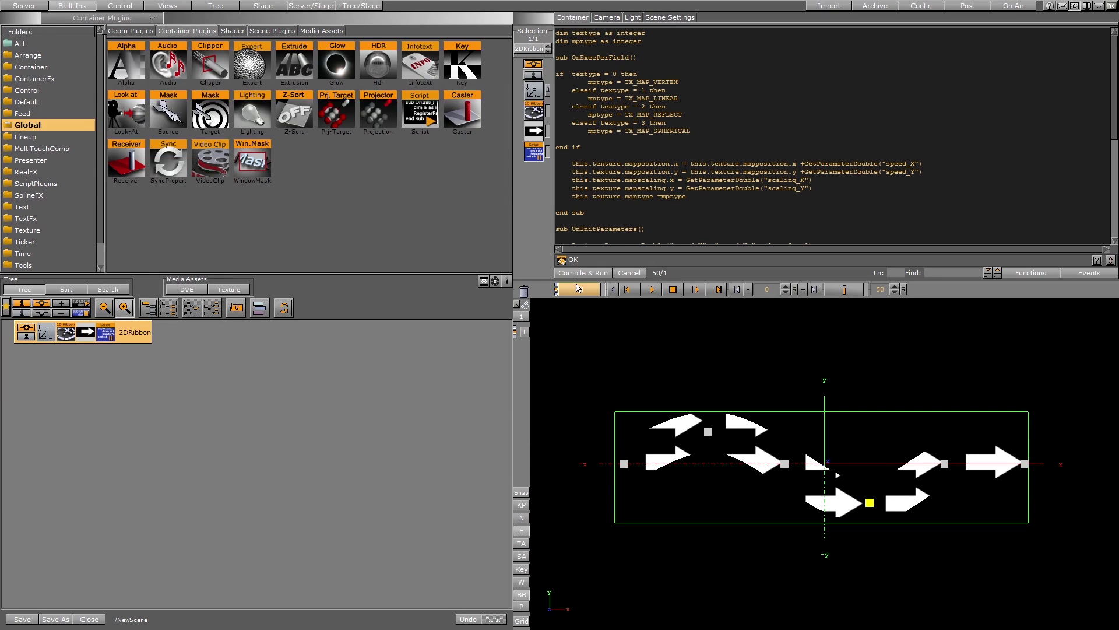
left_click(583, 272)
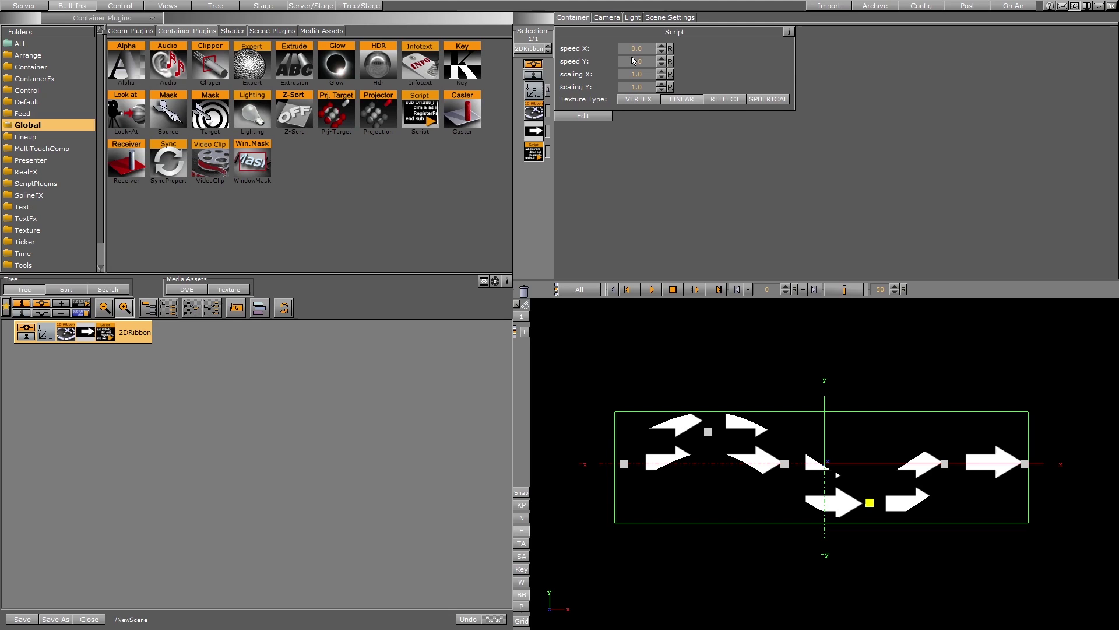
Raise speed X to 0.01 and set Texture Type to VERTEX
left_click(662, 48)
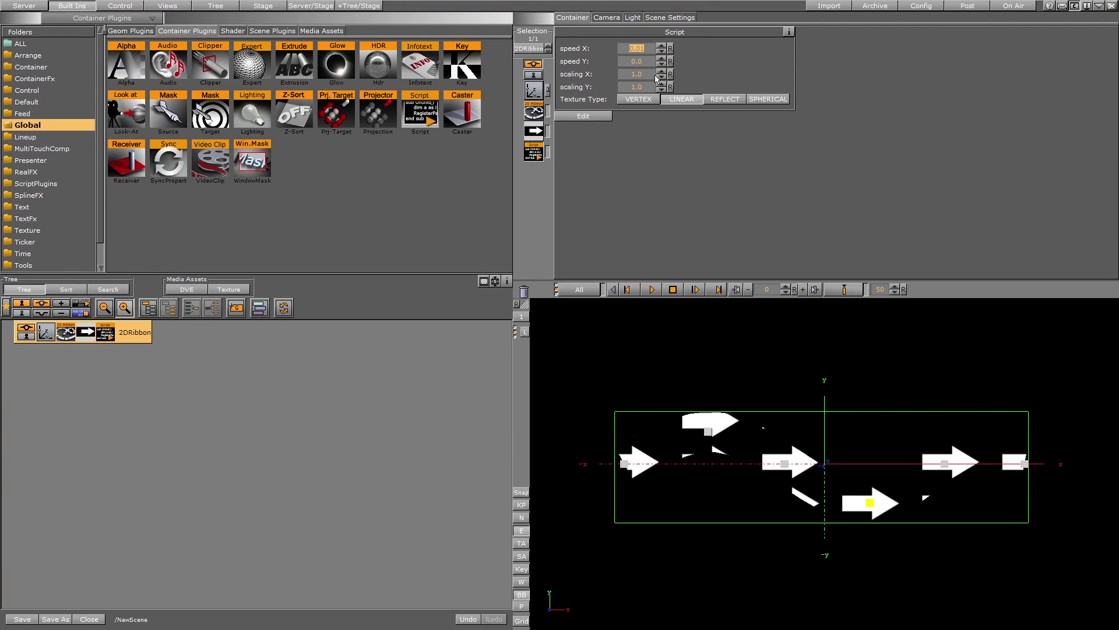
left_click(637, 99)
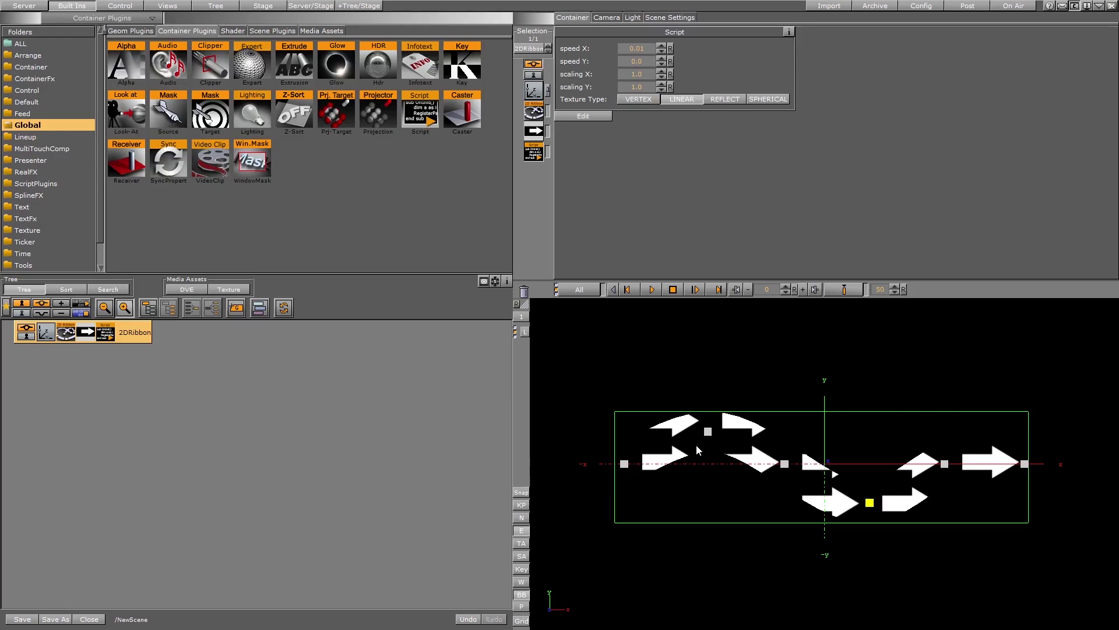
left_click(635, 99)
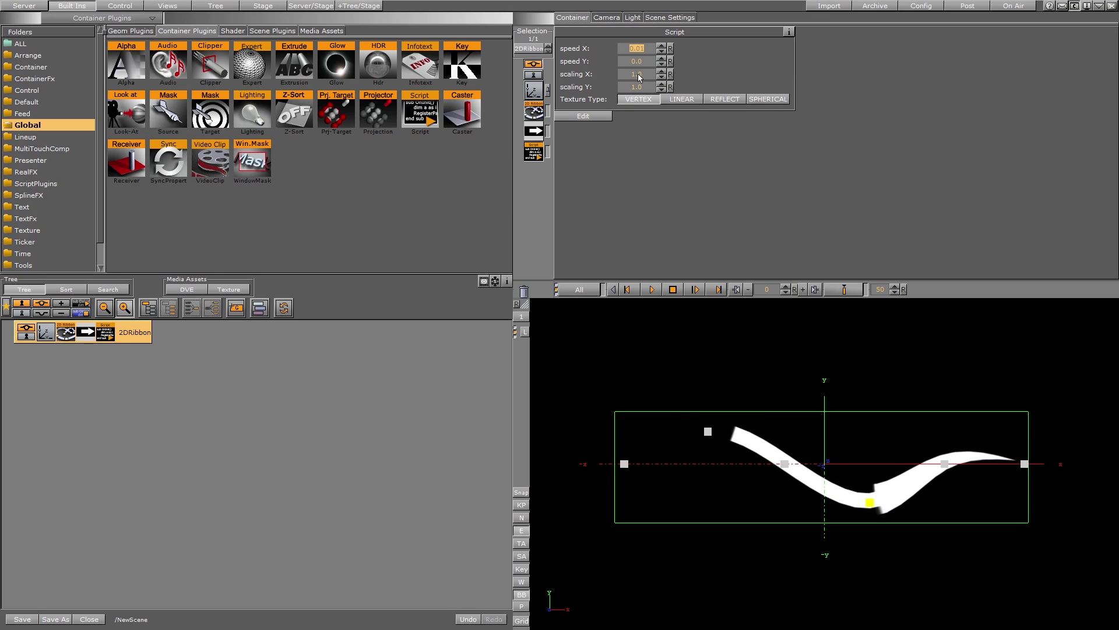
Reduce scaling X to 0.18 so separate arrows appear along the ribbon
left_click_drag(640, 76, 589, 68)
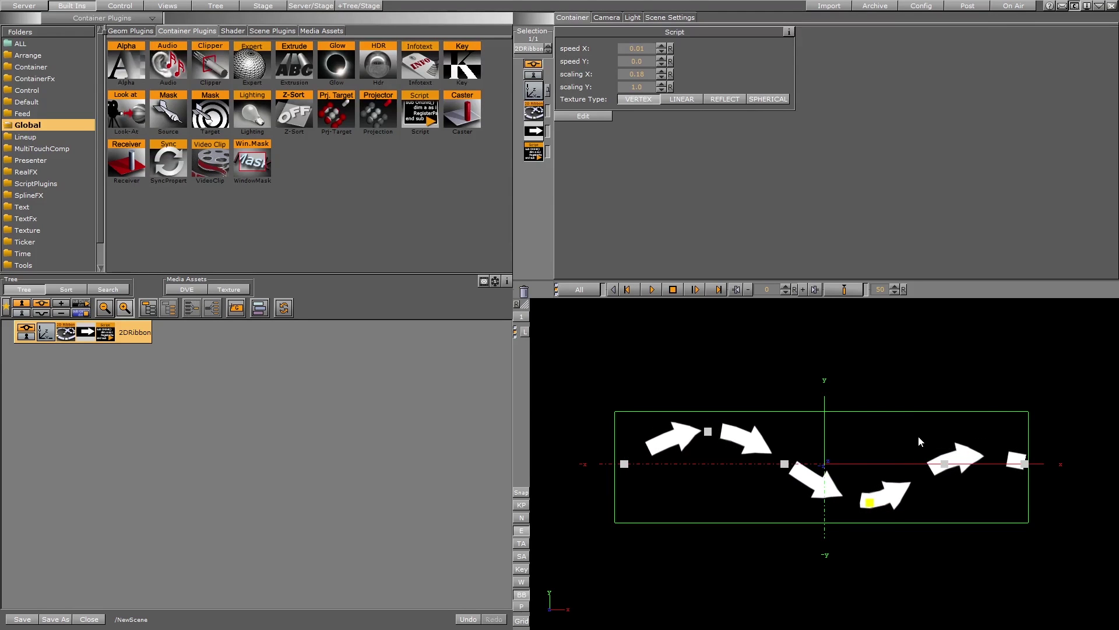
left_click(636, 74)
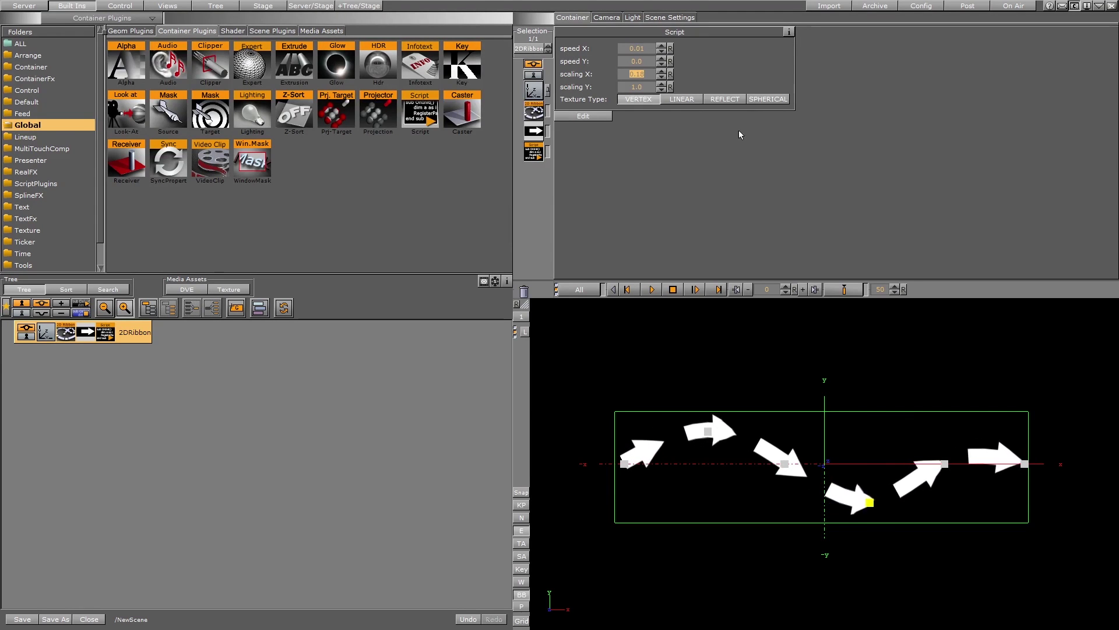
left_click(627, 51)
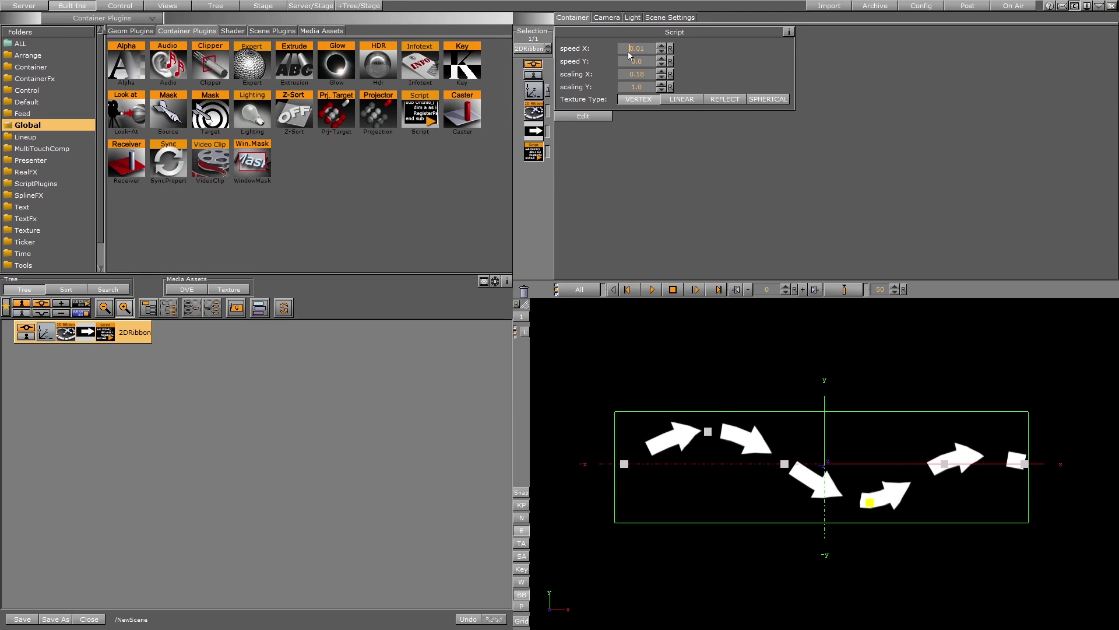
Negate speed X to -0.01 and scaling X to -0.18 so arrows point left
type("-")
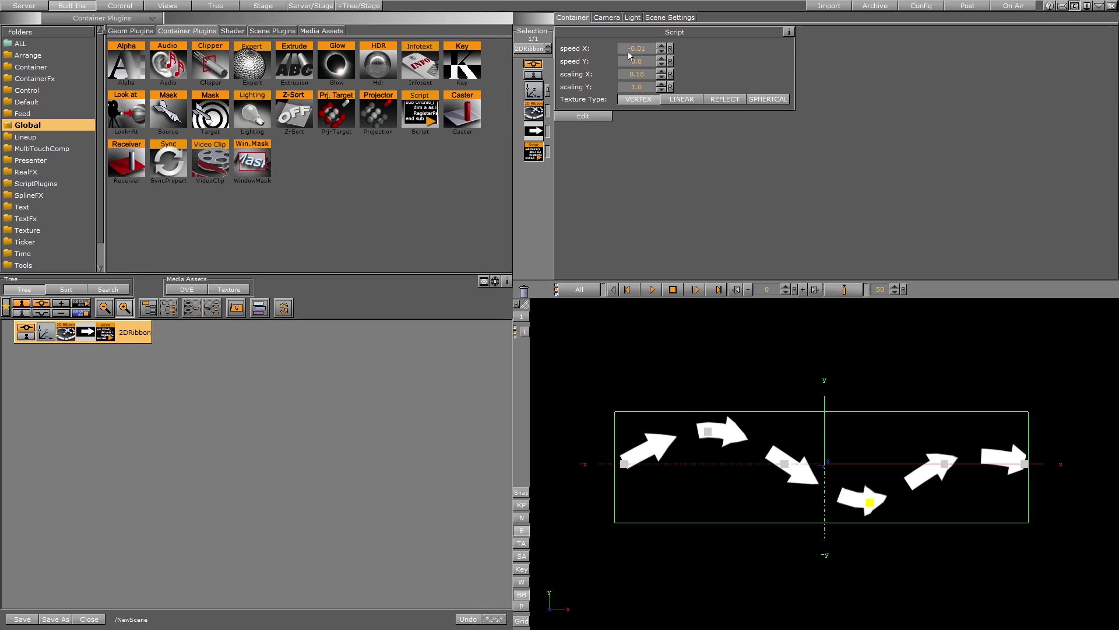
key("Return")
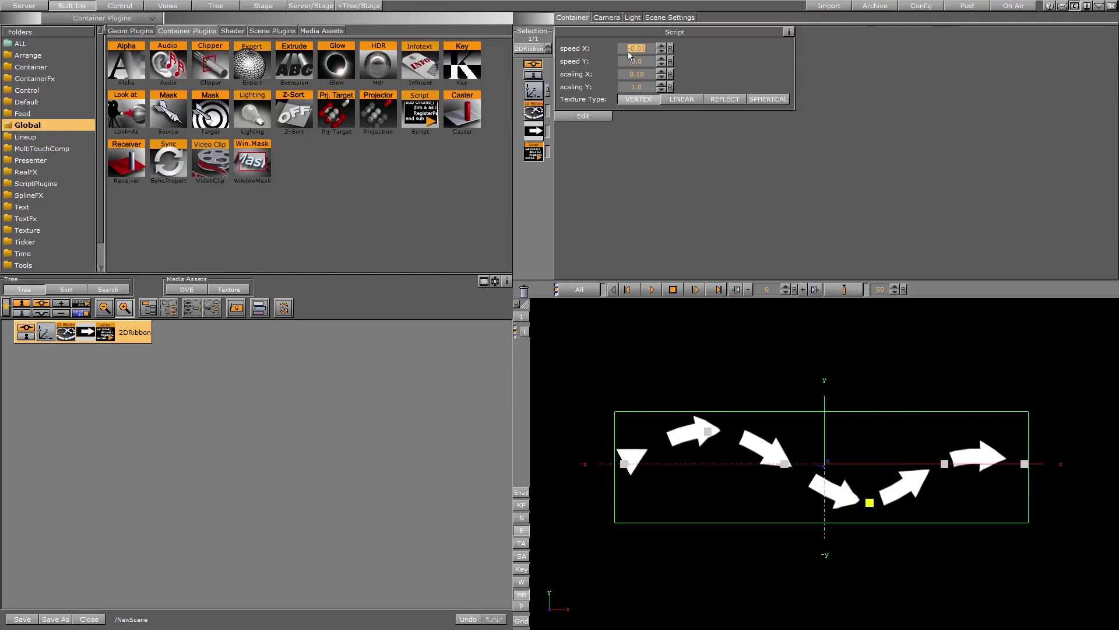
left_click(631, 78)
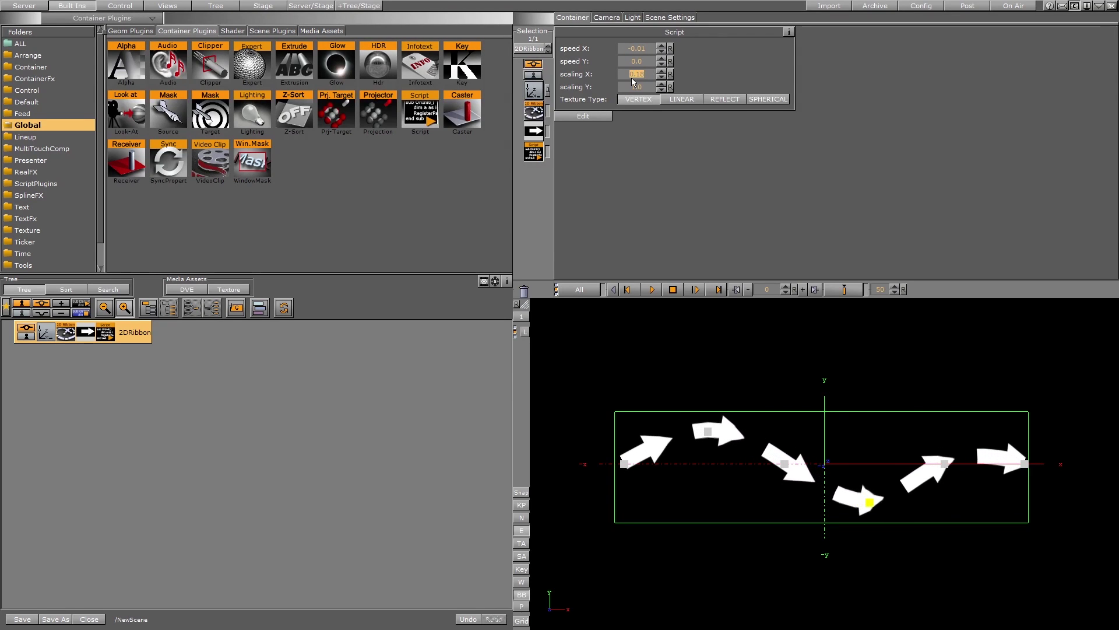
left_click(631, 78)
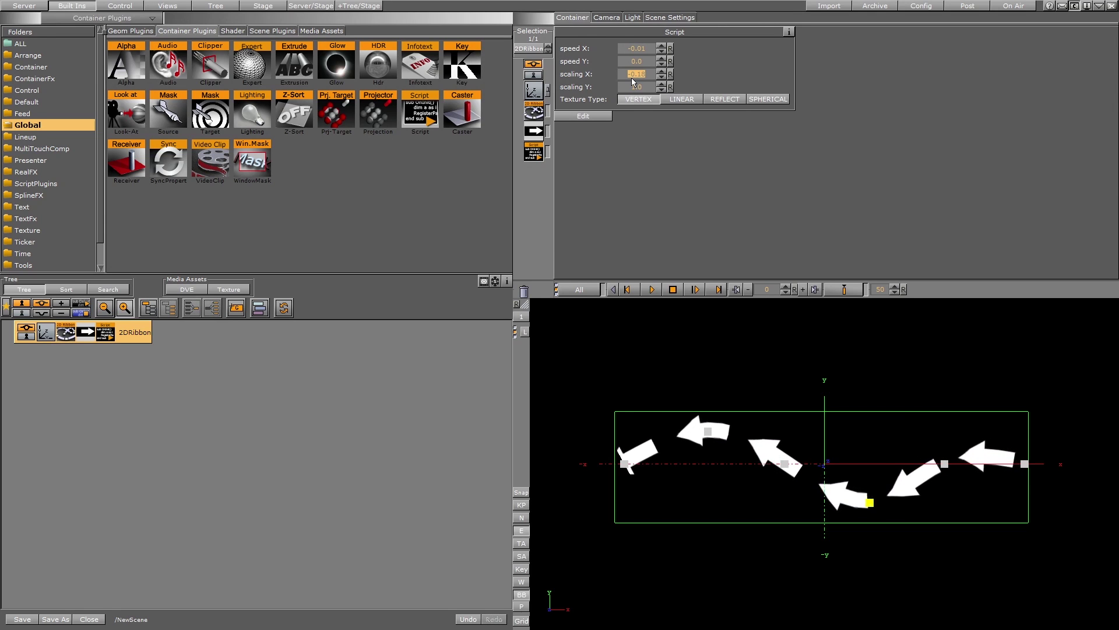
left_click(661, 46)
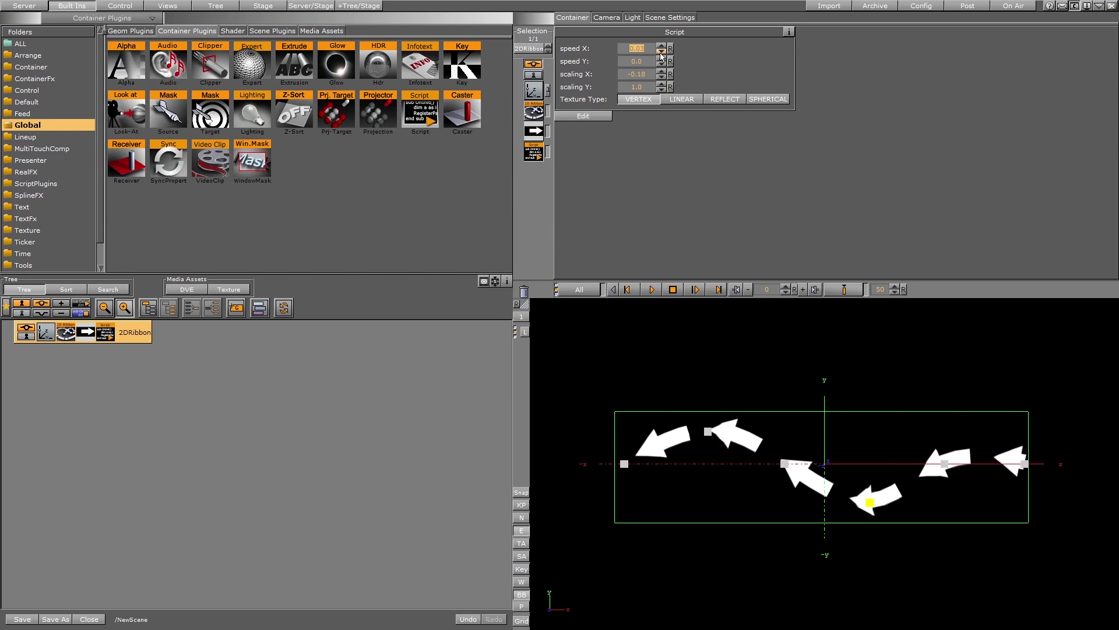
Step speed X down to -0.029 so the arrows scroll left faster
left_click(661, 52)
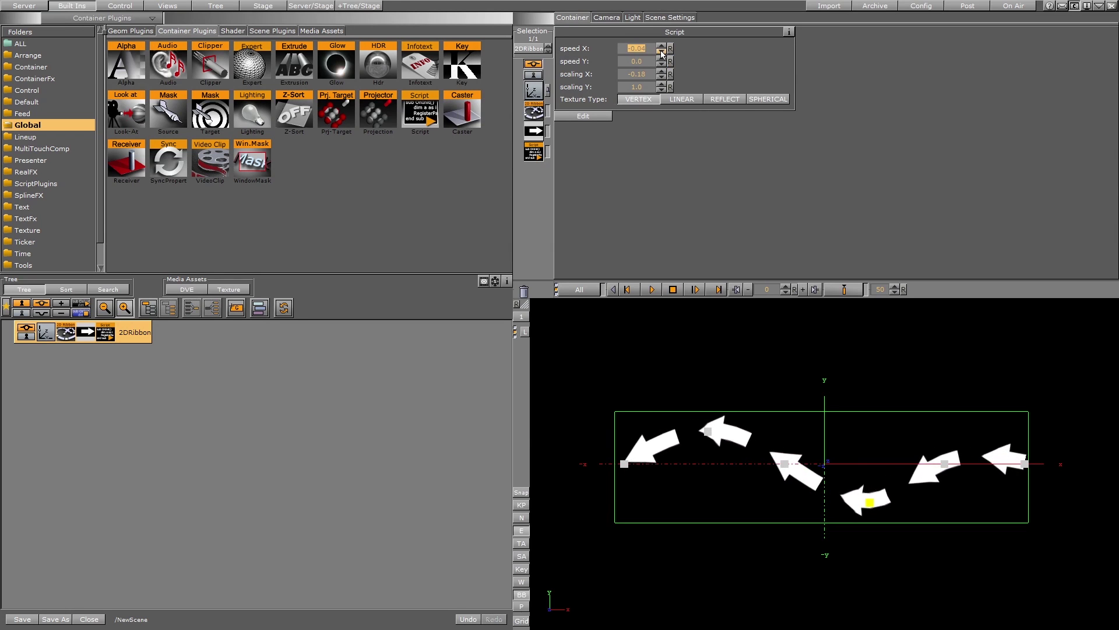
left_click(662, 47)
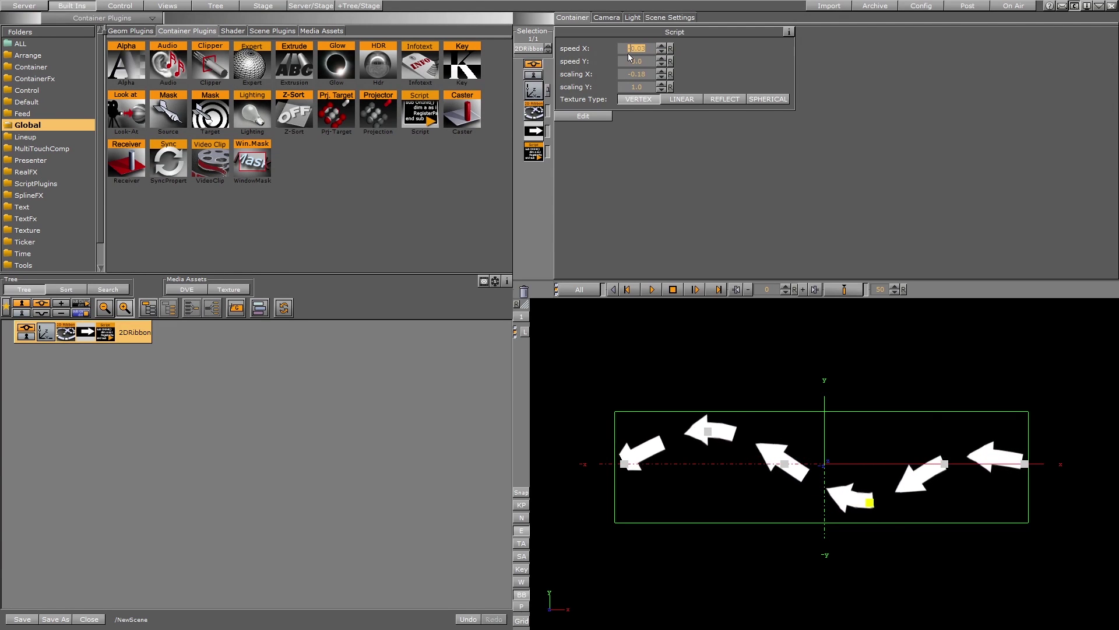
left_click(661, 47)
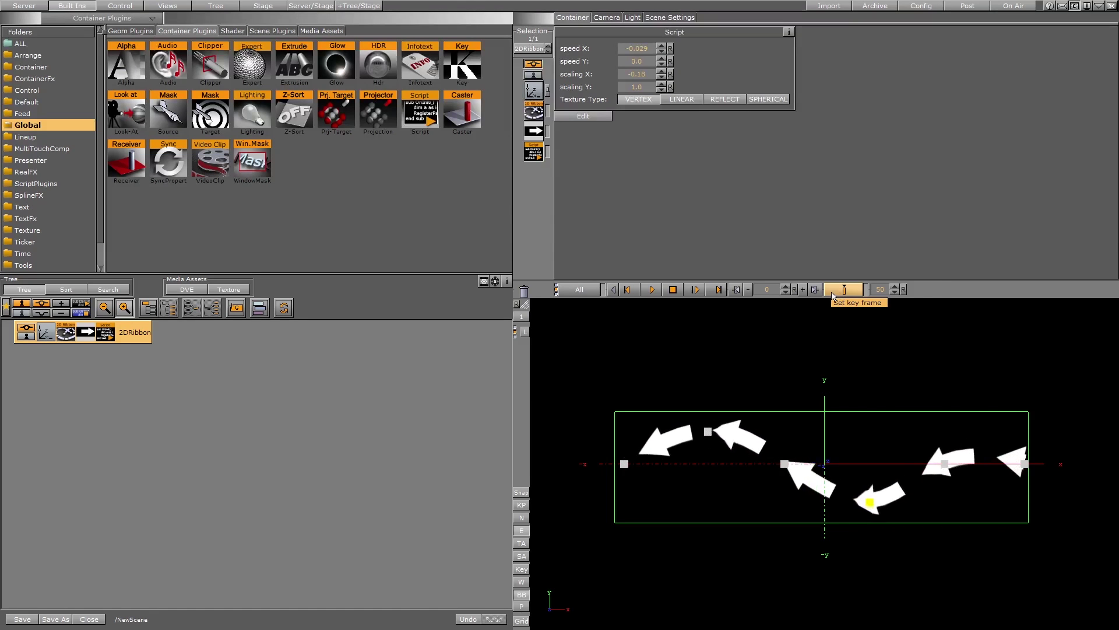
At frame 50, set speed X to 0.0 and record a keyframe
left_click(694, 290)
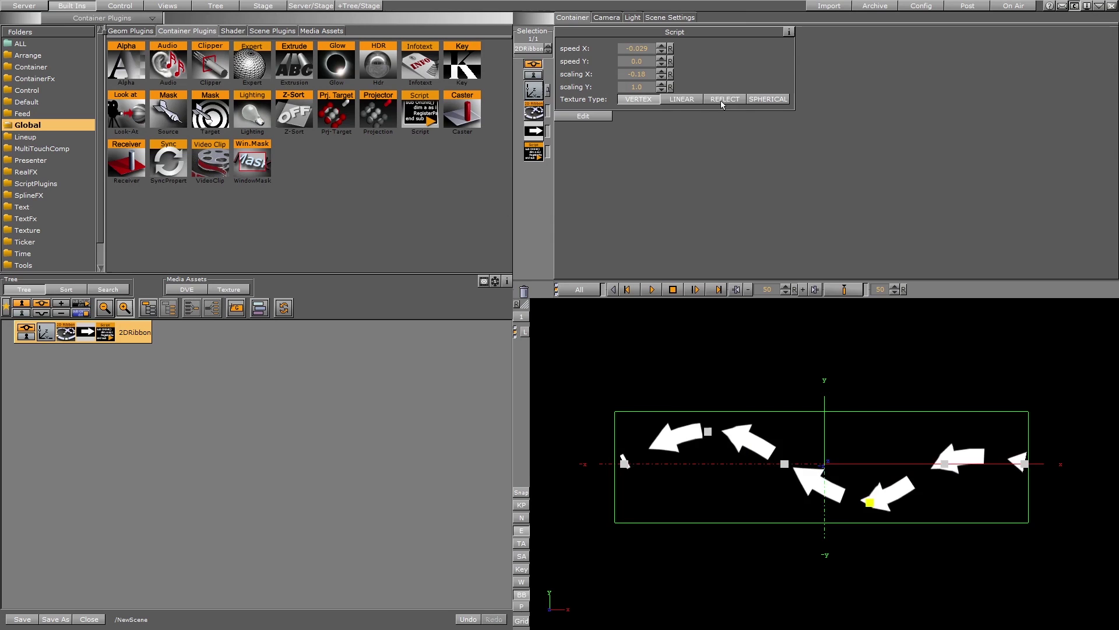
left_click(670, 49)
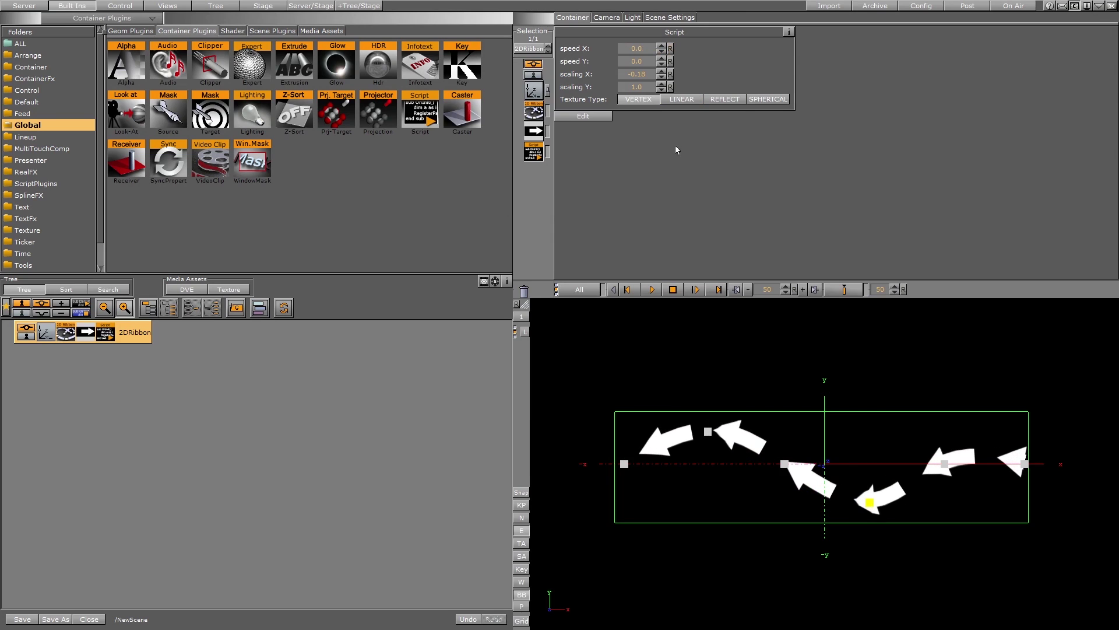
left_click(840, 293)
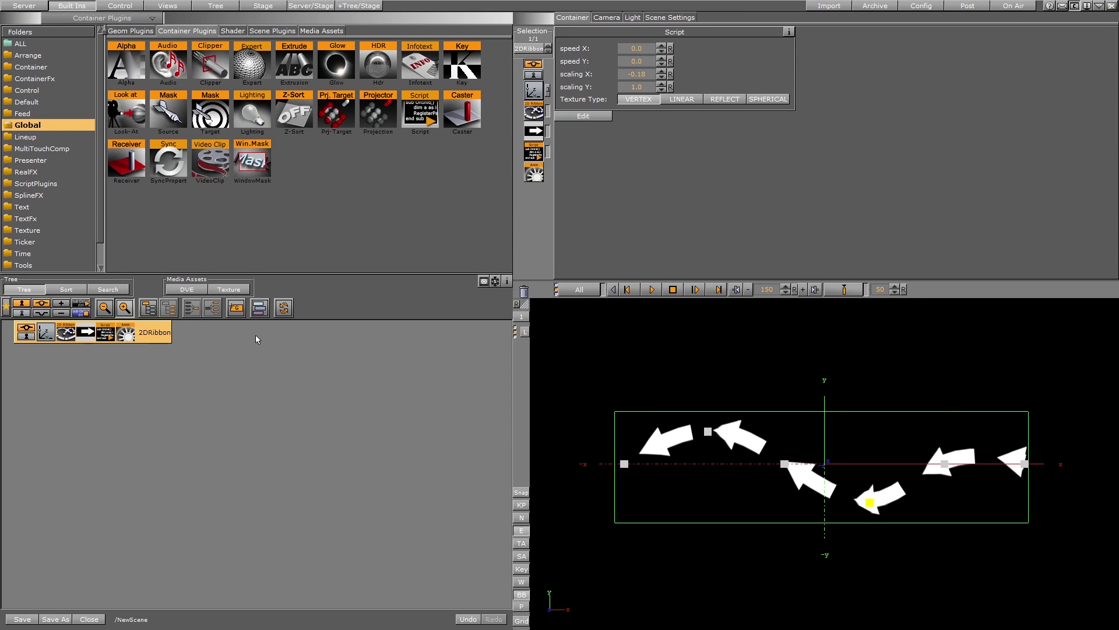
Expand the 2DRibbon tracks in the dopesheet and delete the Texture PositionX channel
left_click(126, 336)
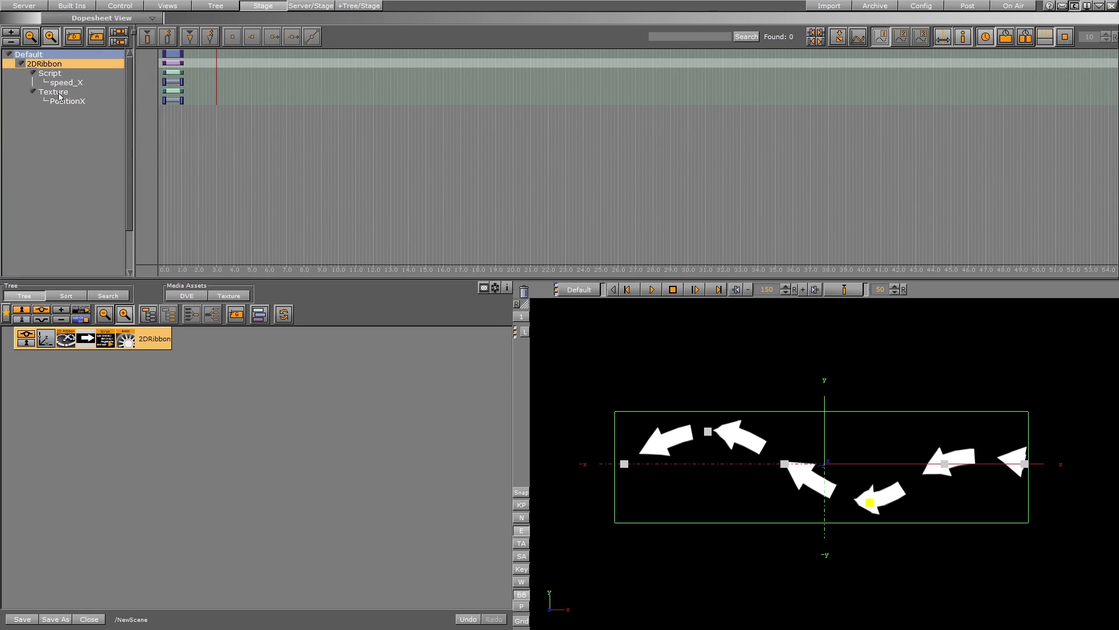
mouse_move(59, 96)
left_mouse_down()
mouse_move(306, 215)
mouse_move(518, 281)
mouse_move(9, 100)
mouse_move(59, 101)
left_mouse_up()
left_click_drag(50, 95, 525, 293)
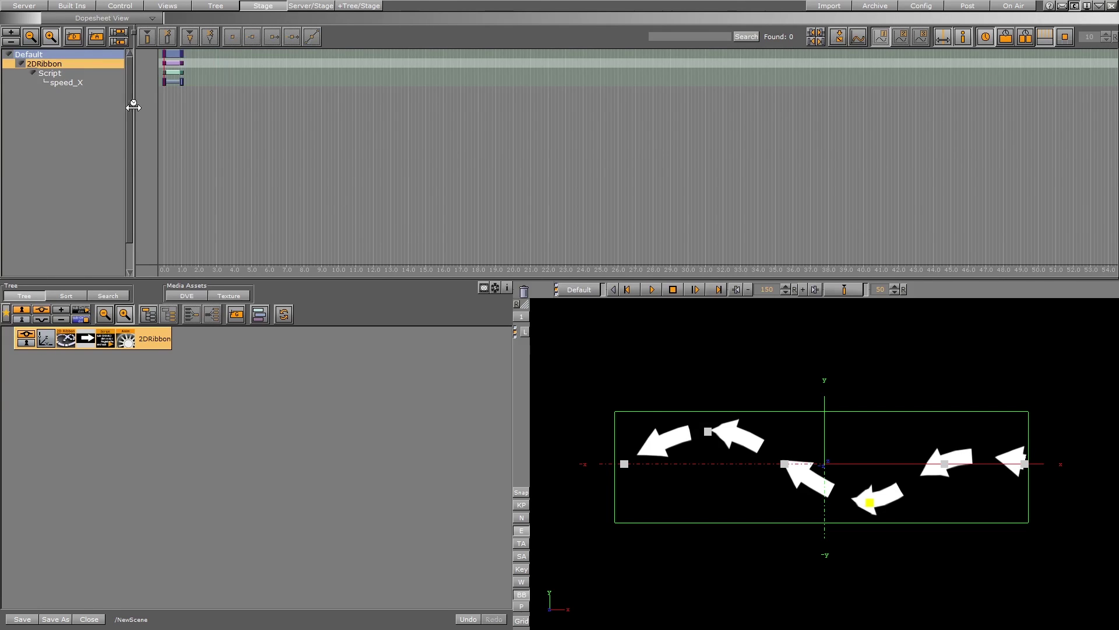
Play the ribbon's scroll-speed animation through frame 50, then show the built-in Geom Plugins library
left_click(694, 290)
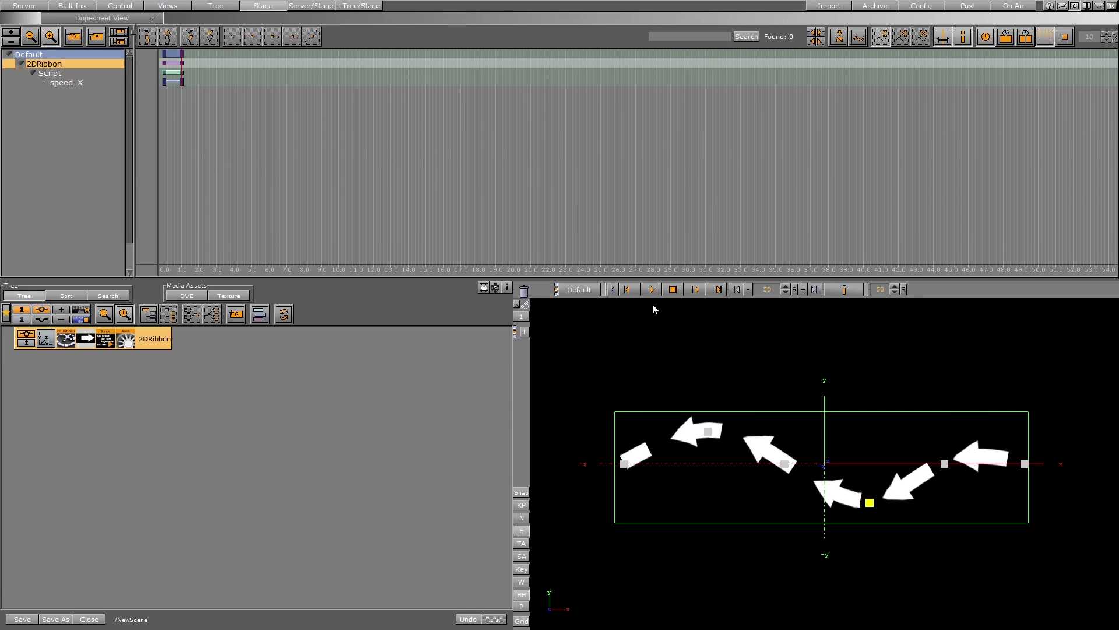
left_click(24, 6)
left_click(72, 5)
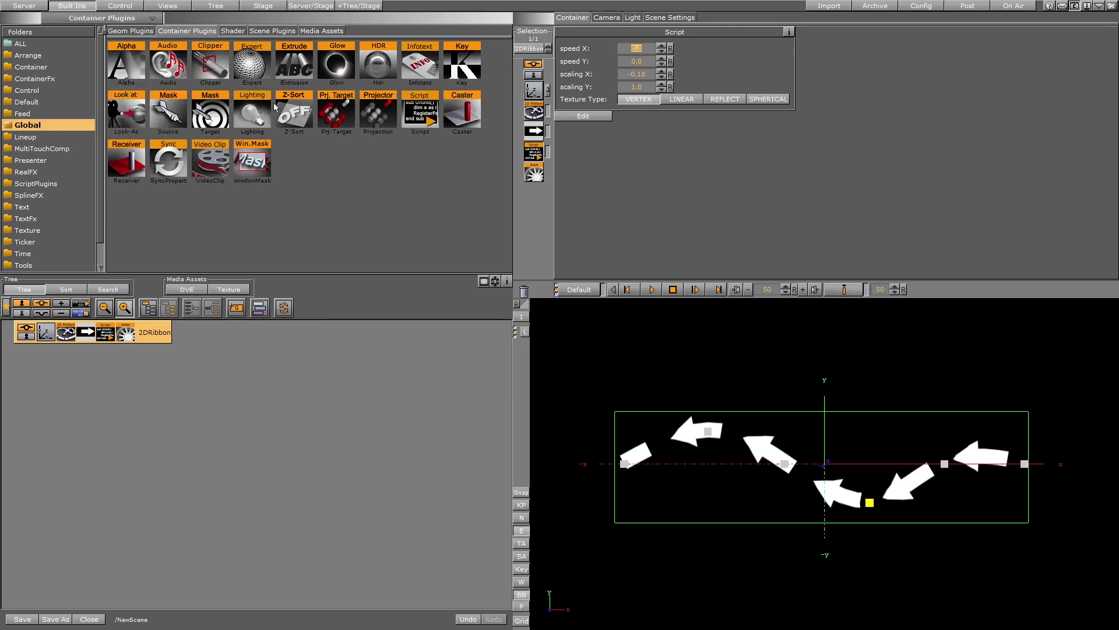
left_click(137, 31)
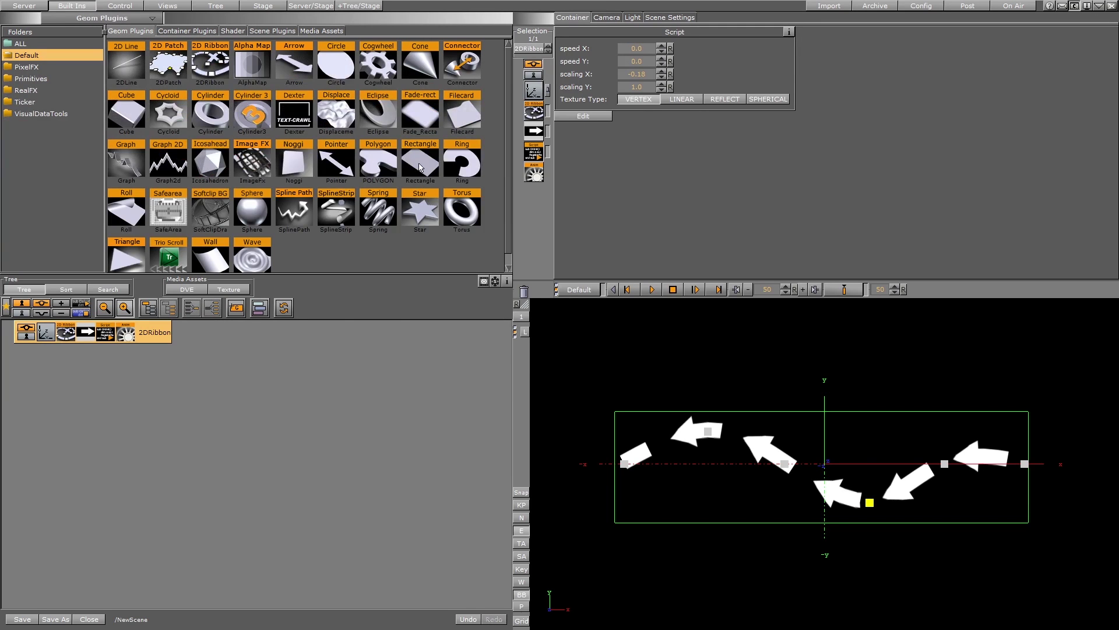
Add a Rectangle below 2DRibbon, hide the ribbon, and scale the Rectangle to 8.83
left_click_drag(419, 168, 110, 339)
left_click(23, 333)
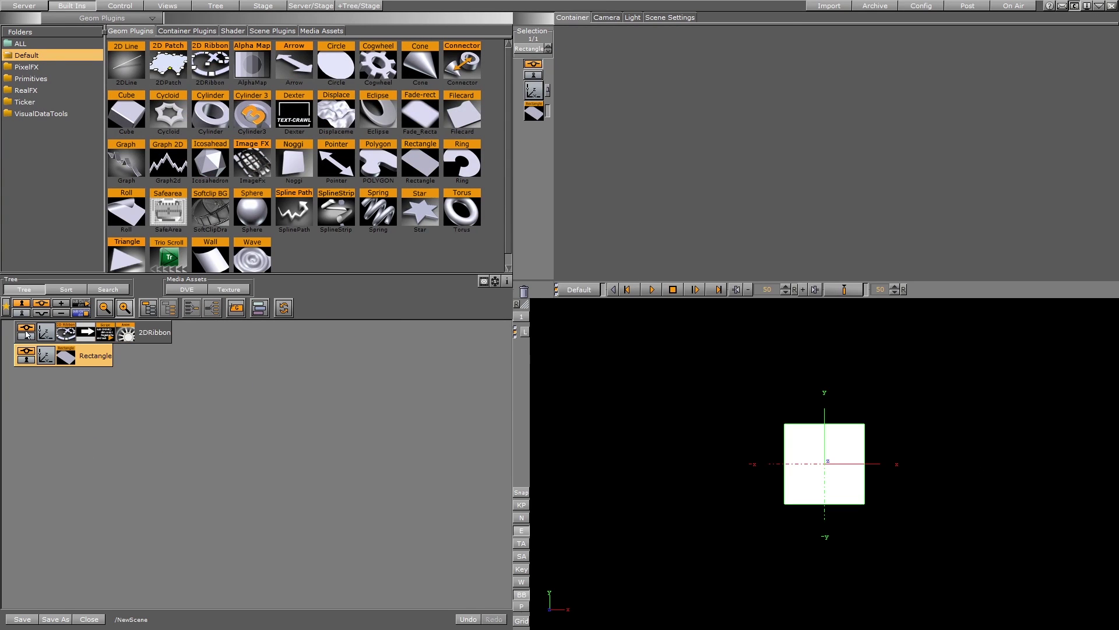
left_click(66, 332)
left_click(45, 356)
left_click_drag(608, 187, 991, 196)
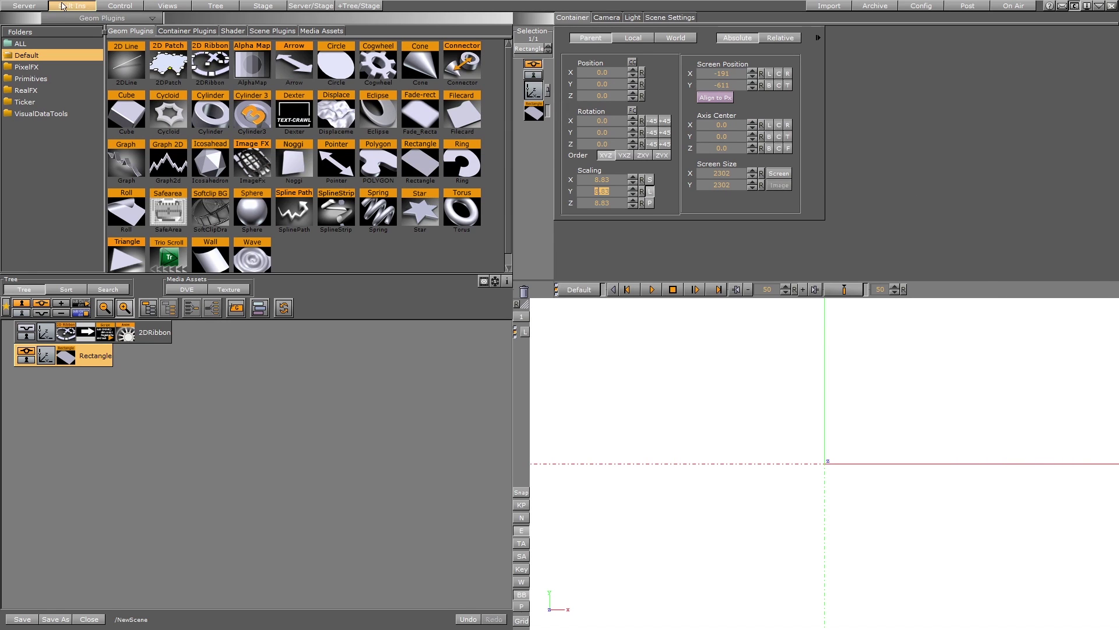
Search the server's media assets for 'sky' and apply the Sky texture to the Rectangle
left_click(34, 8)
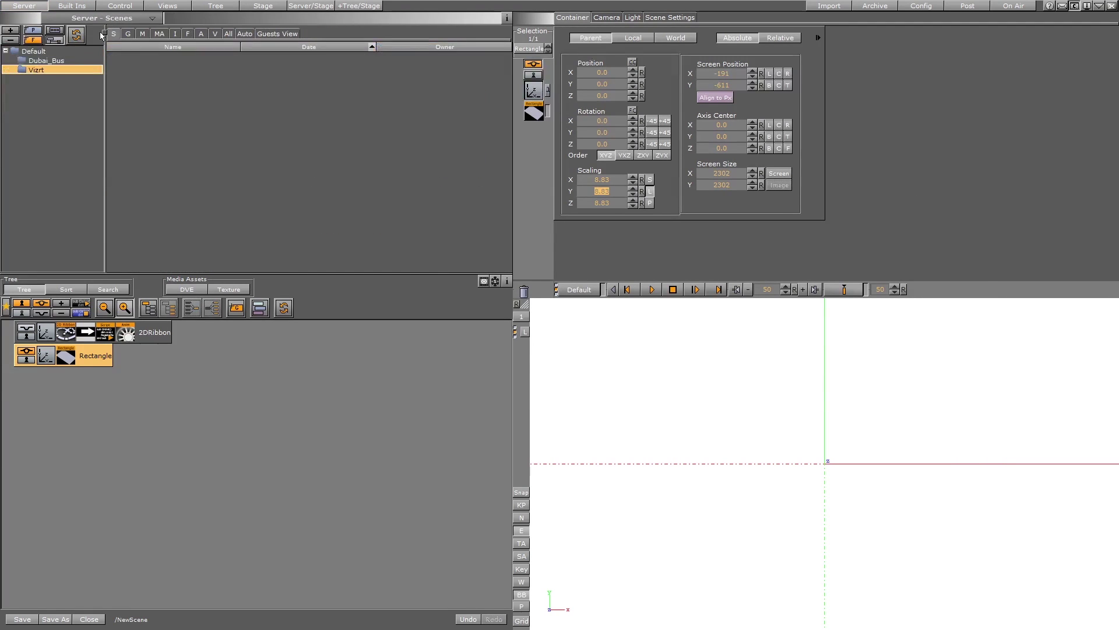
left_click(86, 18)
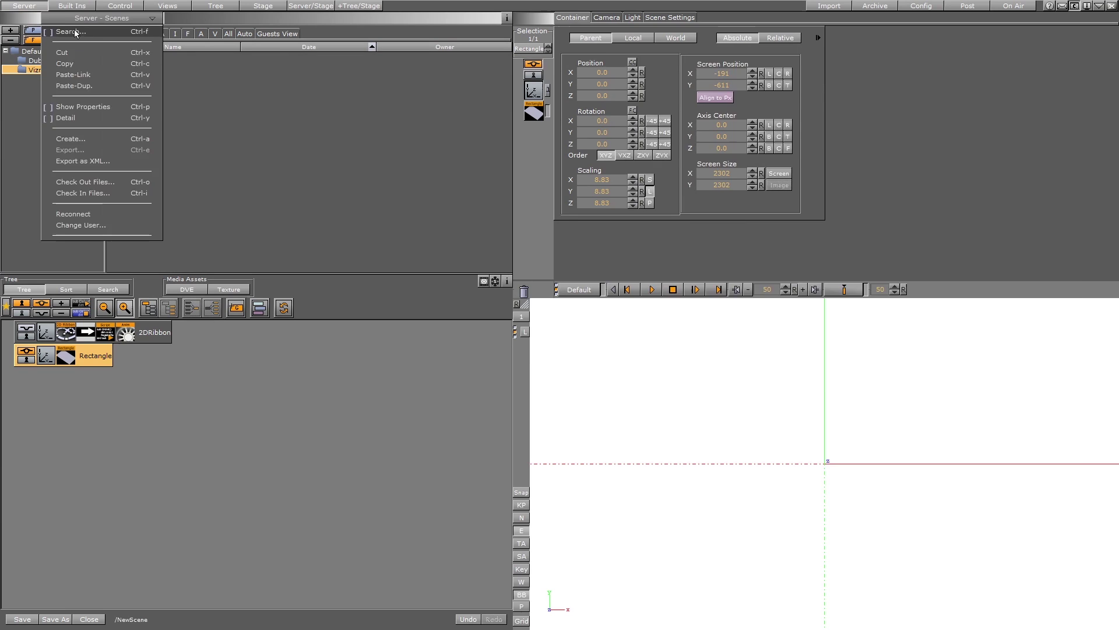
left_click(77, 34)
double_click(656, 100)
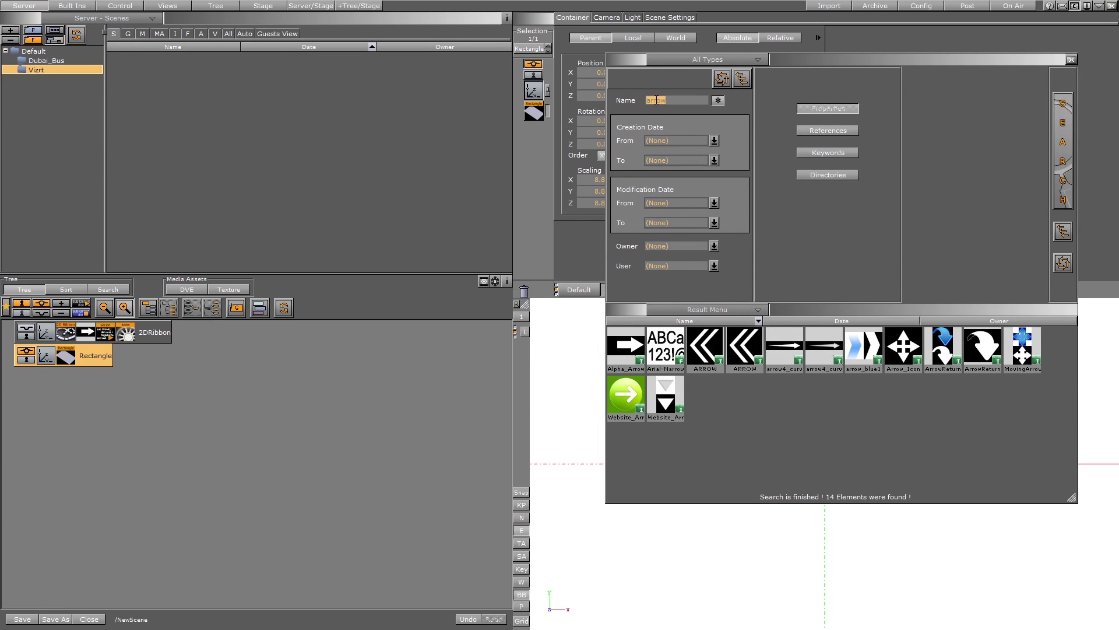
type("sky")
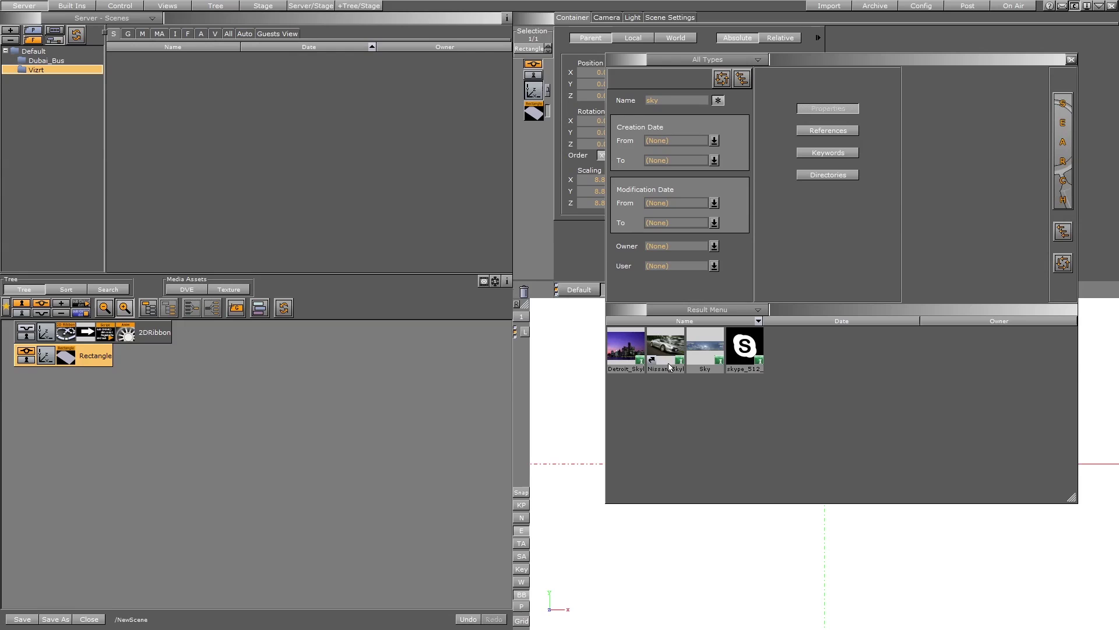
left_click_drag(705, 348, 88, 352)
left_click(1072, 60)
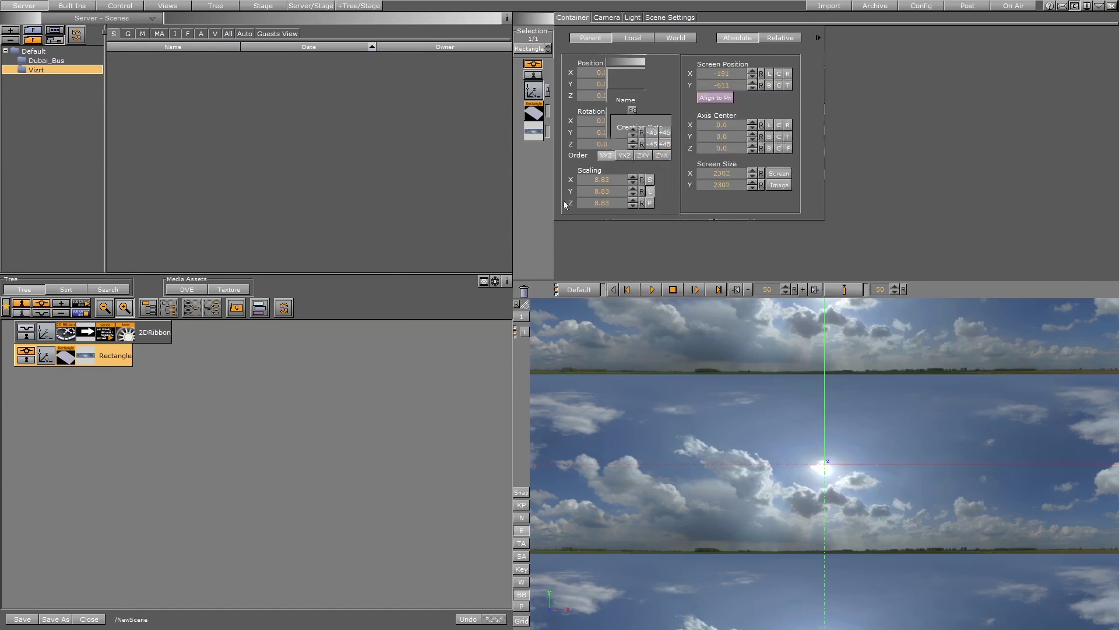
Add a Script container plugin to the Rectangle, paste and compile the texture script, and set scaling X to 1.2
left_click(73, 10)
left_click(192, 34)
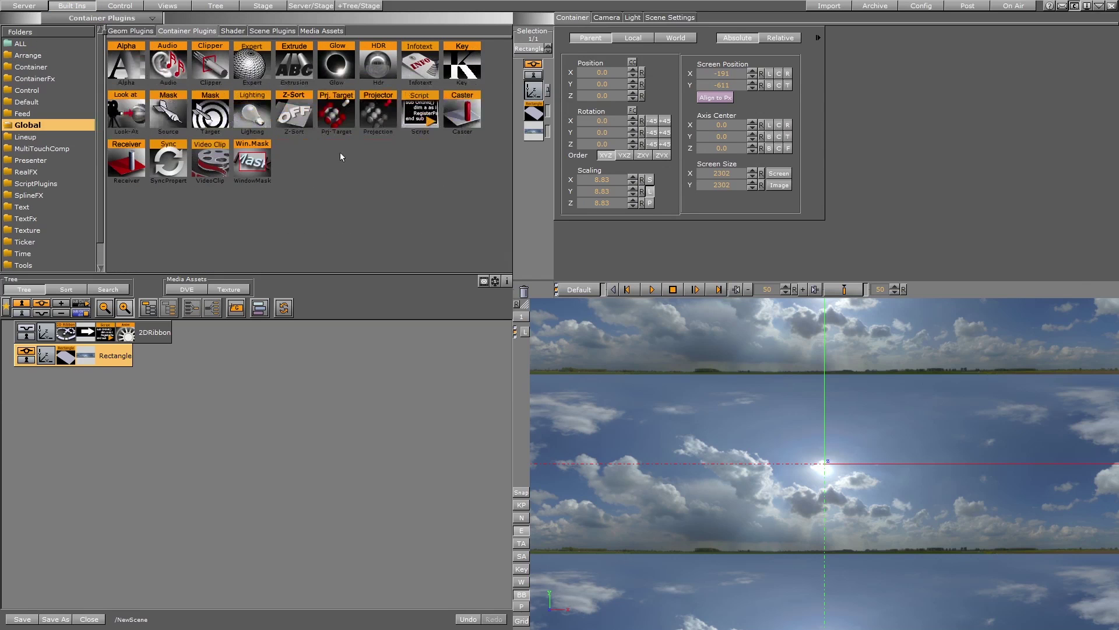
left_click_drag(406, 119, 125, 363)
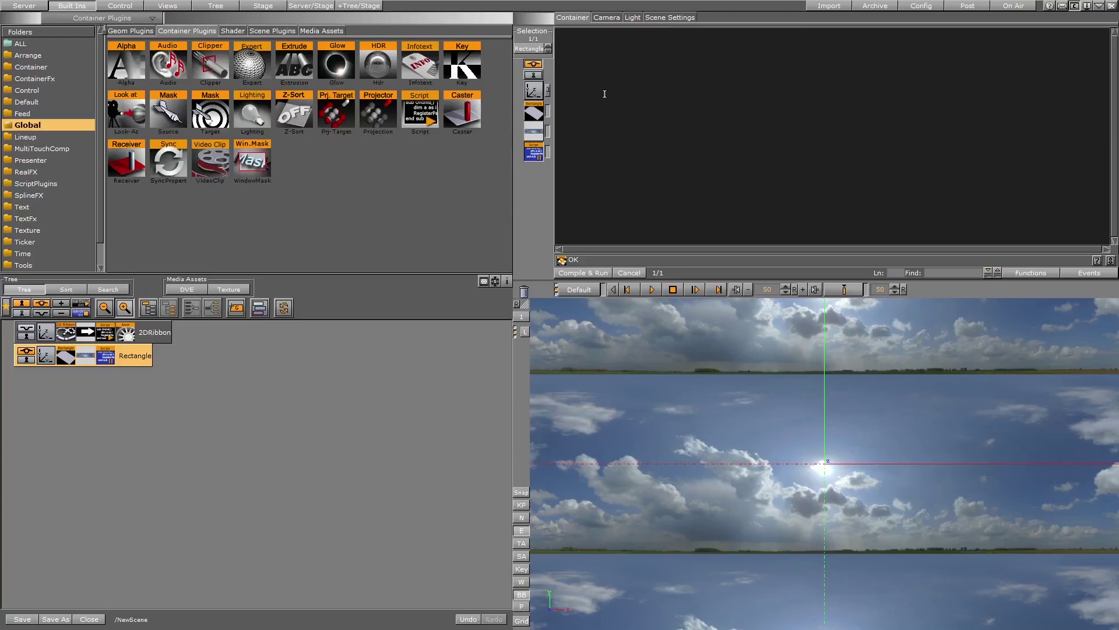
key("ctrl+v")
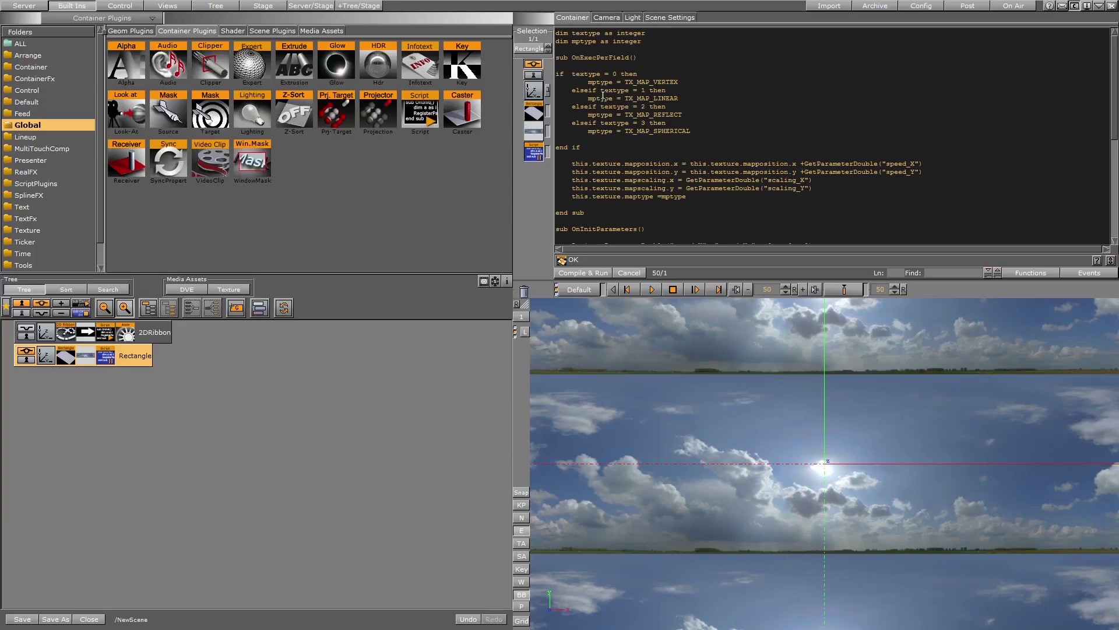
left_click(583, 273)
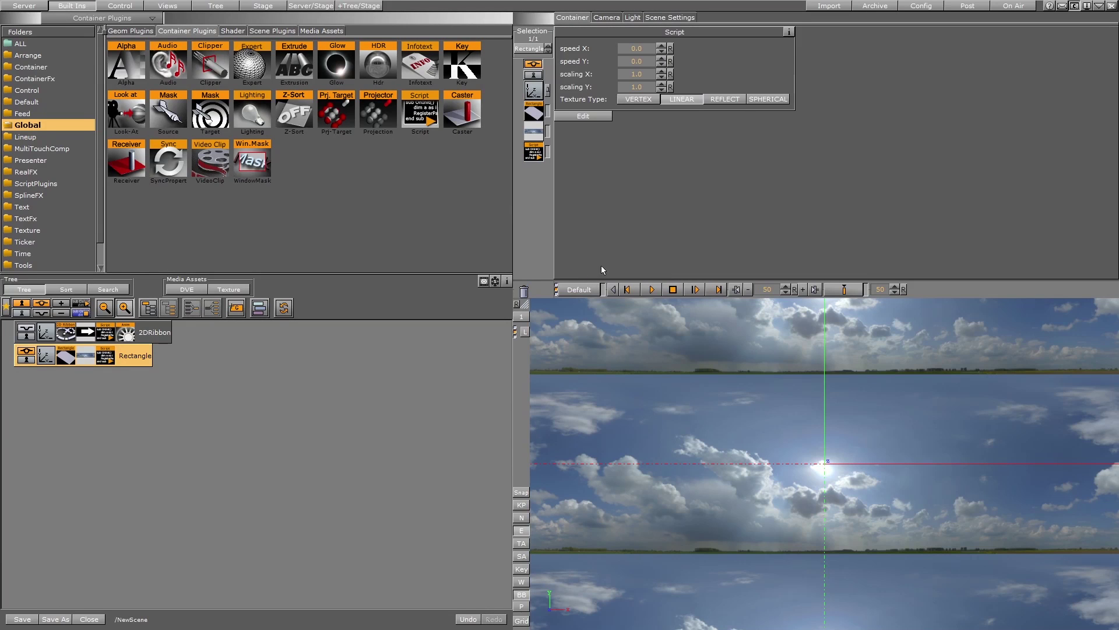
left_click_drag(640, 75, 646, 89)
Set the sky texture's scaling to 2.6 vertically and 2.3 horizontally
left_click(639, 87)
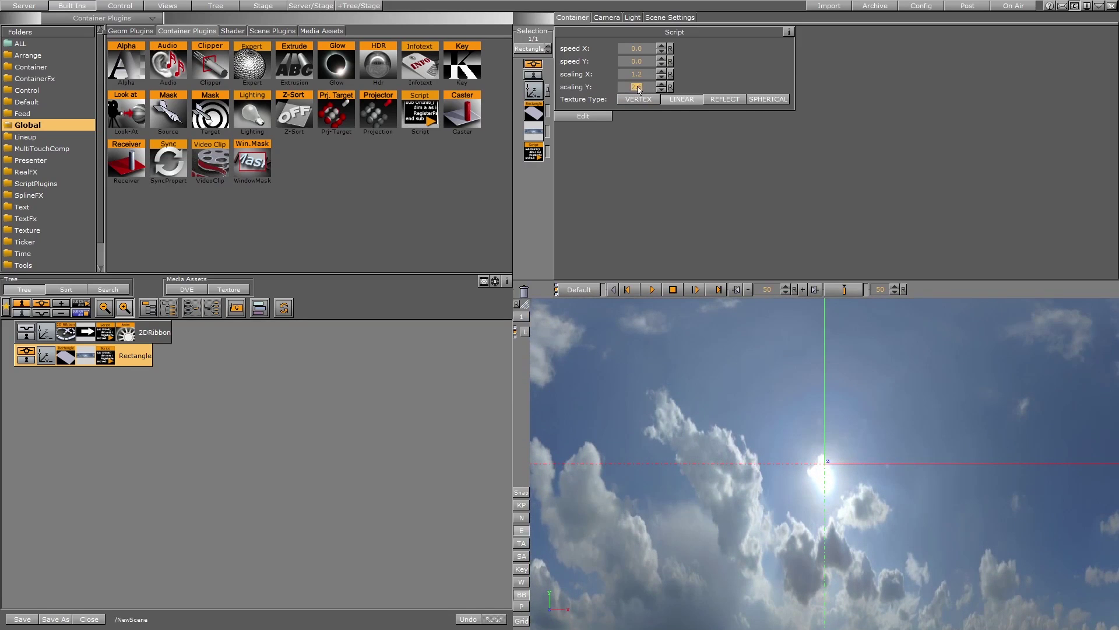
type("2.6")
key("Return")
left_click(638, 75)
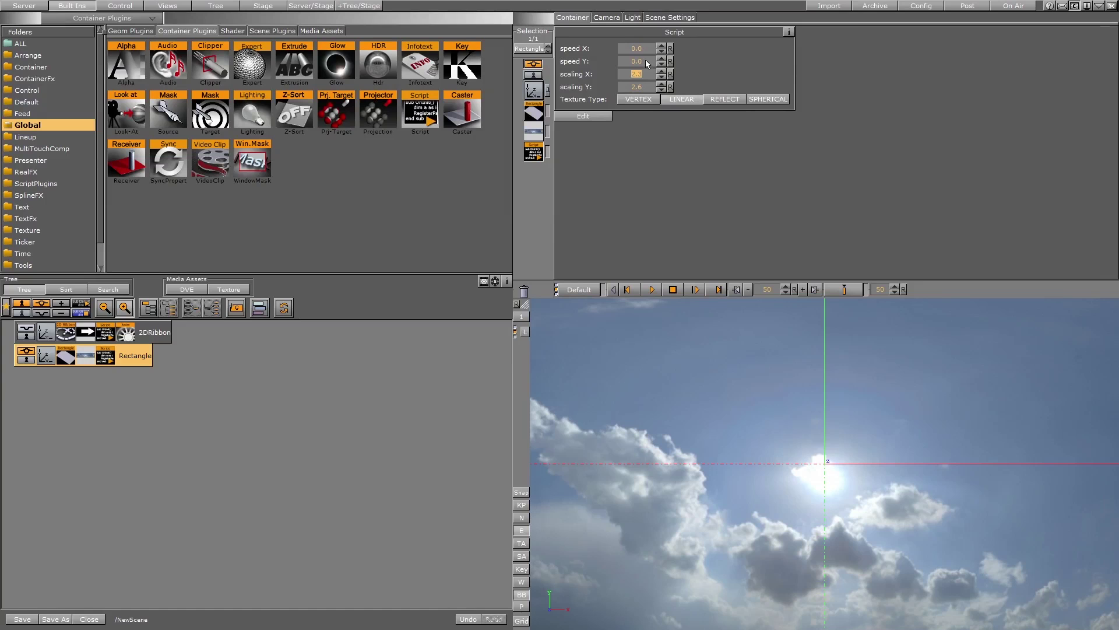
Adjust speed X and speed Y with the spinners until both are -0.01
left_click(662, 46)
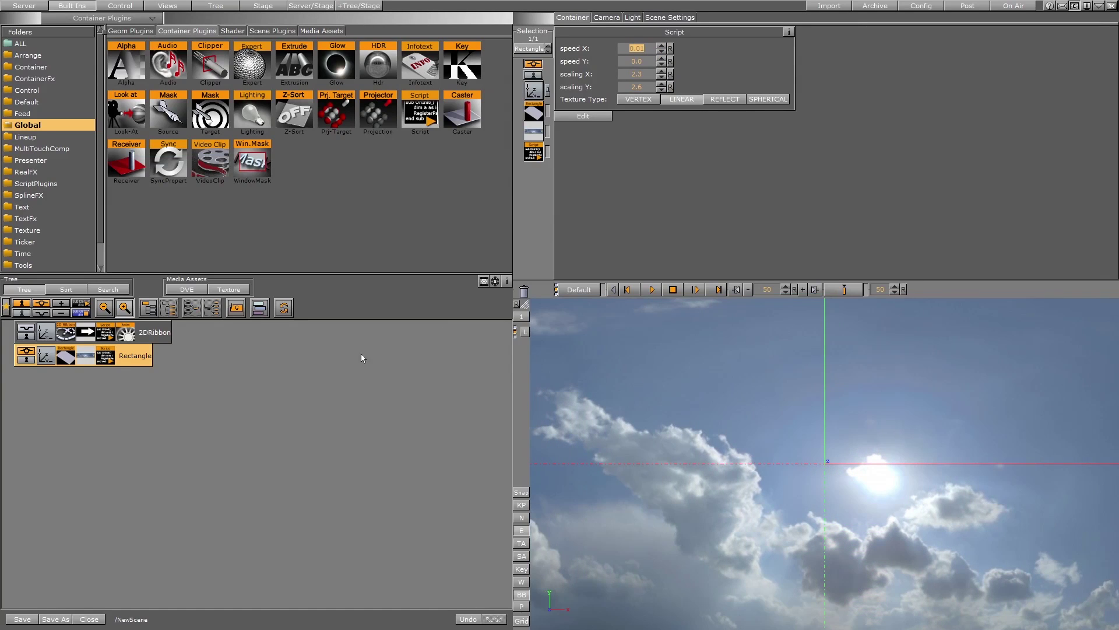
left_click(637, 61)
type("-0.001")
key("Return")
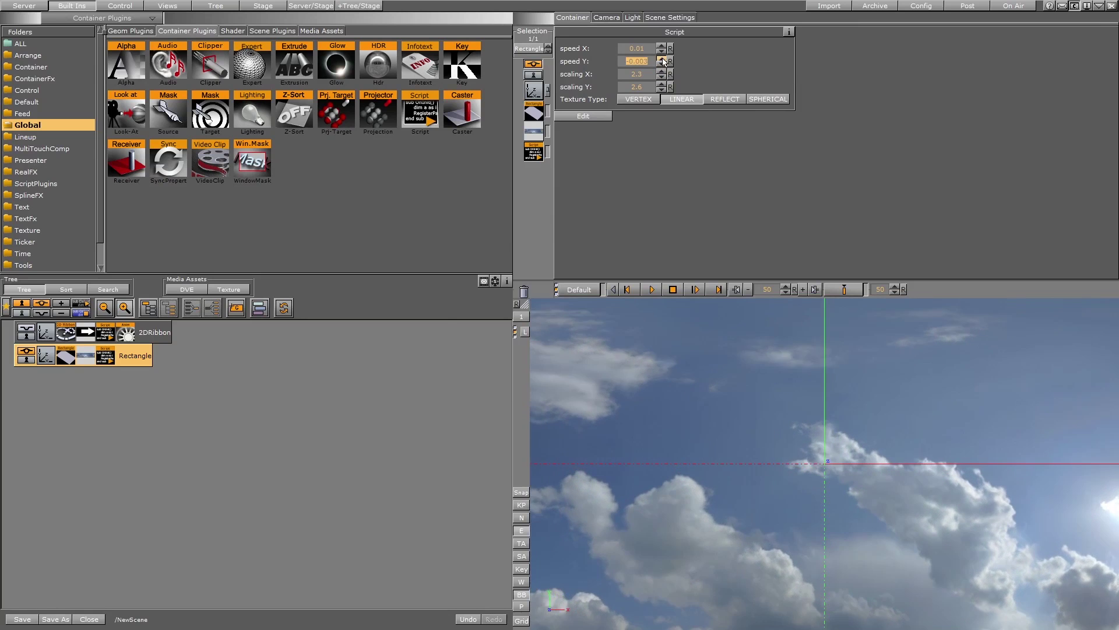
left_click(662, 58)
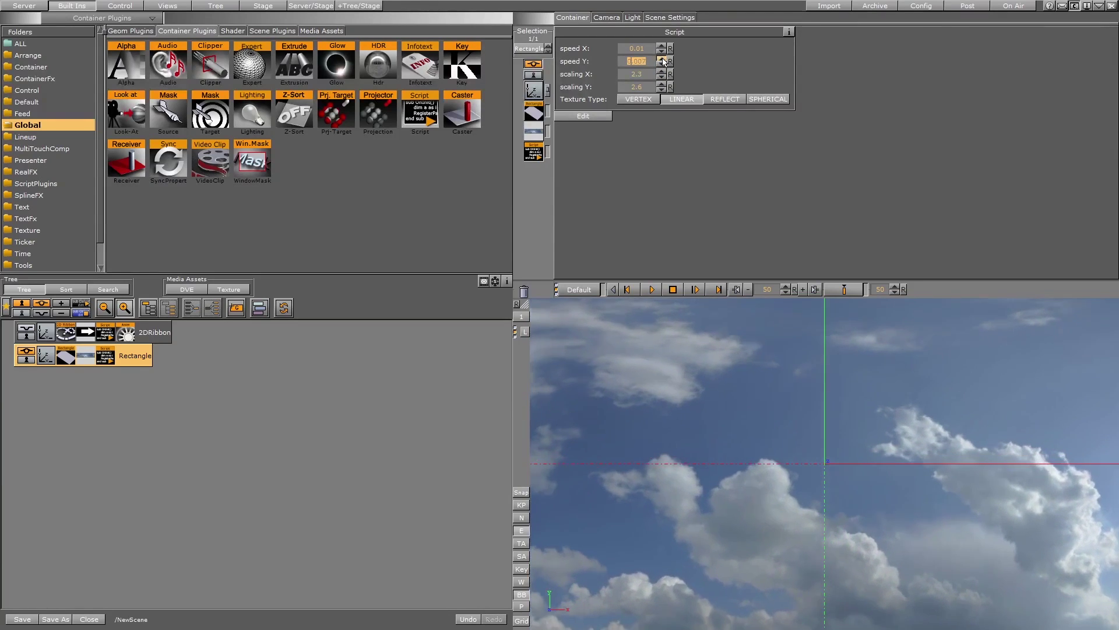
left_click(662, 52)
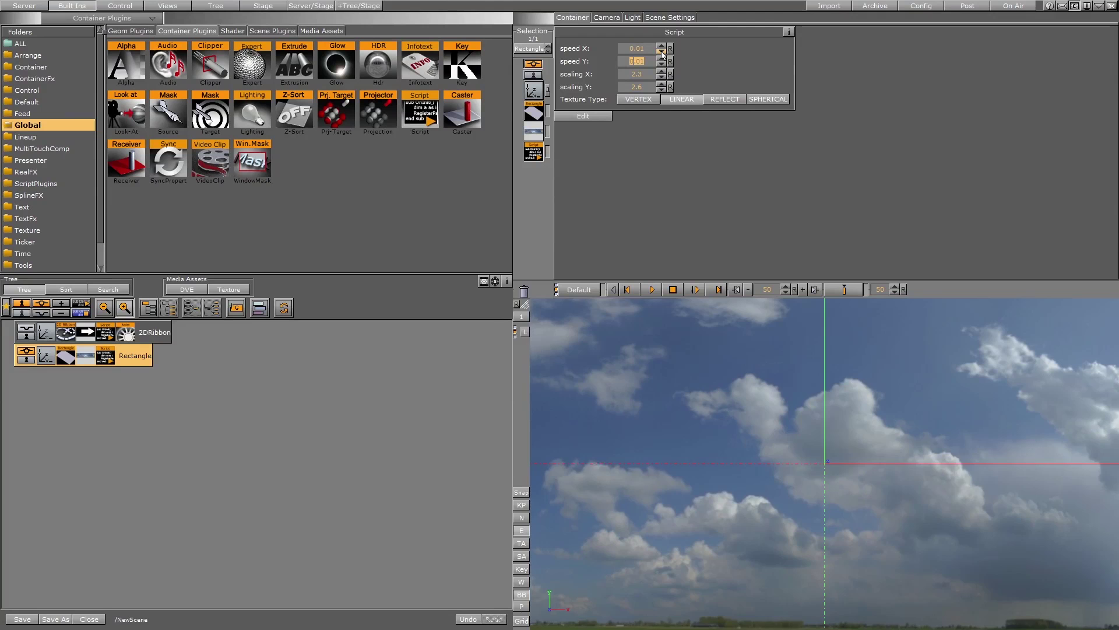
left_click(662, 52)
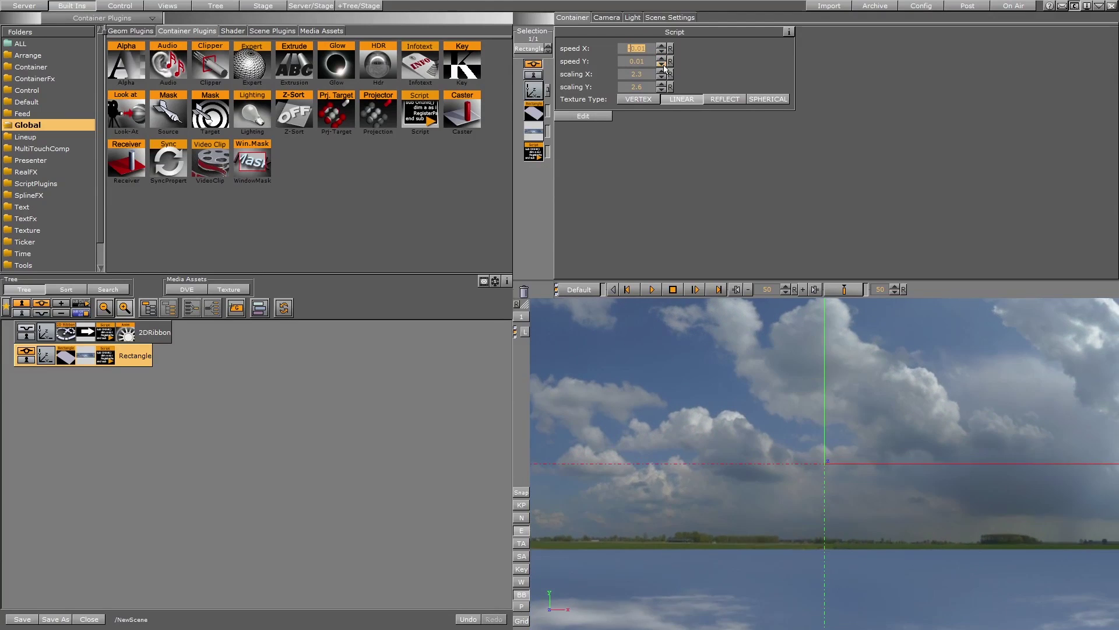
left_click(663, 64)
left_click(662, 64)
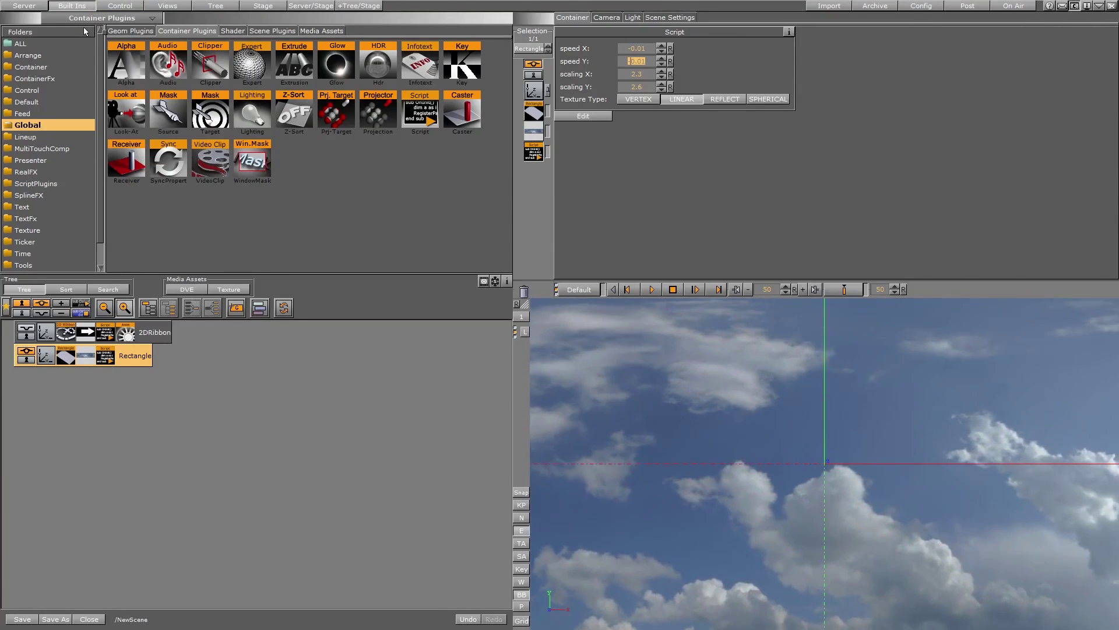
Open the ScriptPlugins folder under Container Plugins for saving the script
left_click(130, 30)
left_click(186, 30)
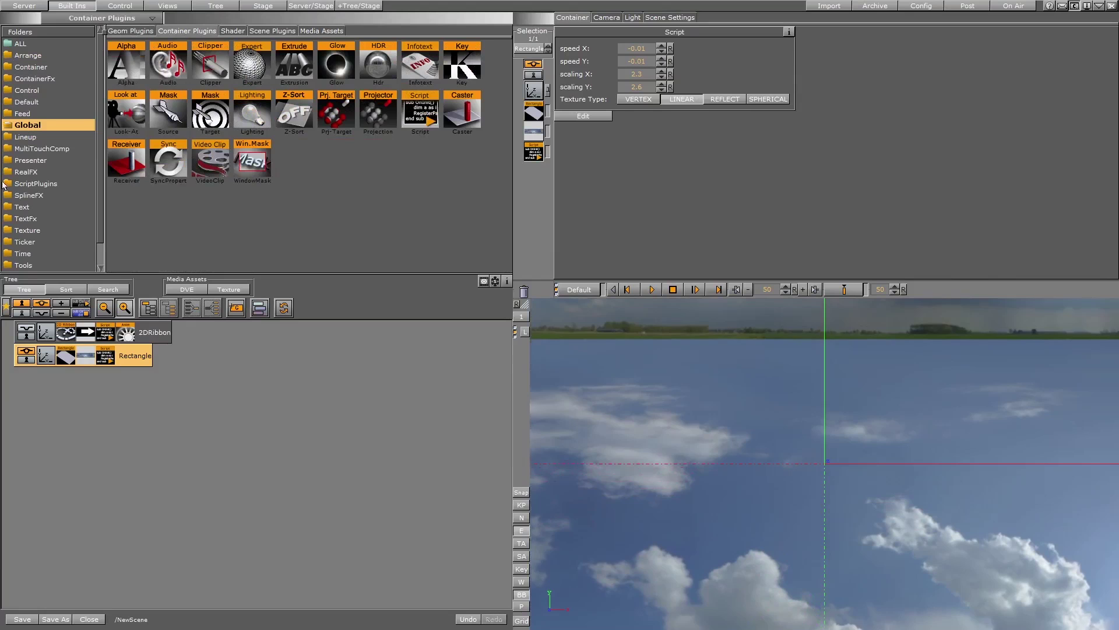
left_click(47, 183)
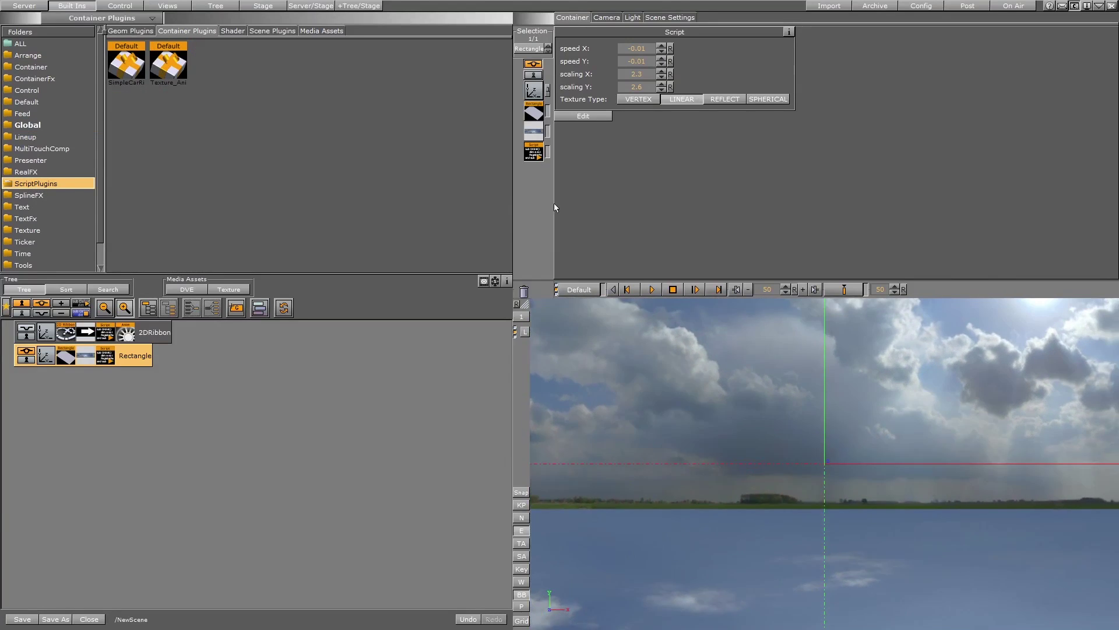
mouse_move(533, 153)
left_mouse_down()
mouse_move(534, 170)
mouse_move(325, 143)
mouse_move(316, 131)
mouse_move(596, 195)
mouse_move(534, 155)
left_mouse_up()
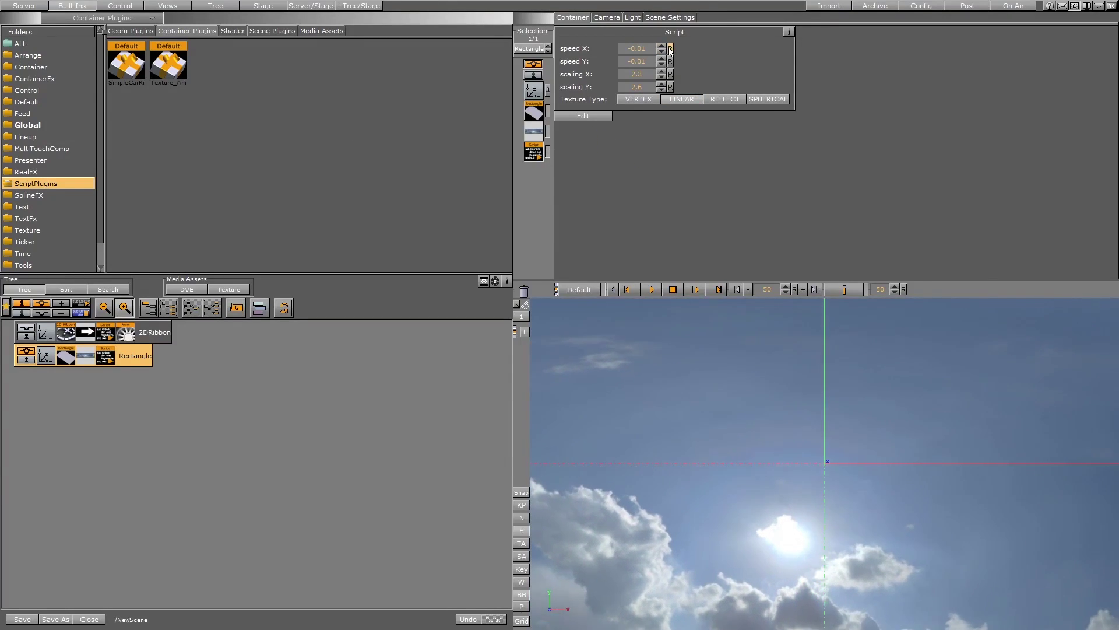
Reset speeds to 0.0 and scaling to 1.0, then drag the script into the plugin pane
left_click(670, 48)
left_click(670, 62)
left_click(671, 74)
left_click(671, 87)
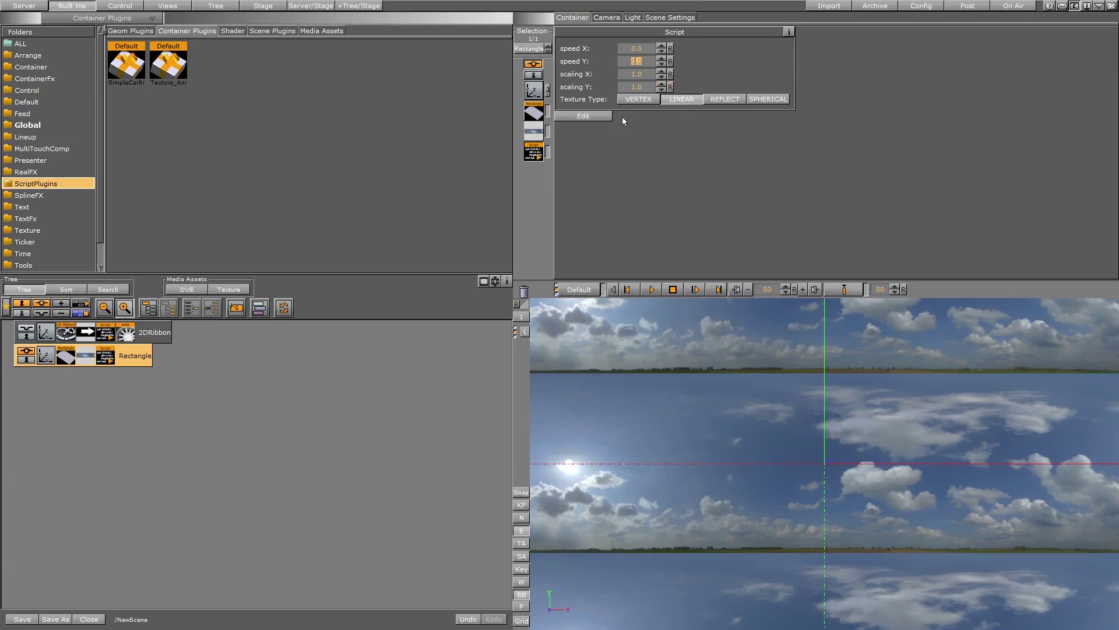
left_click_drag(534, 153, 303, 123)
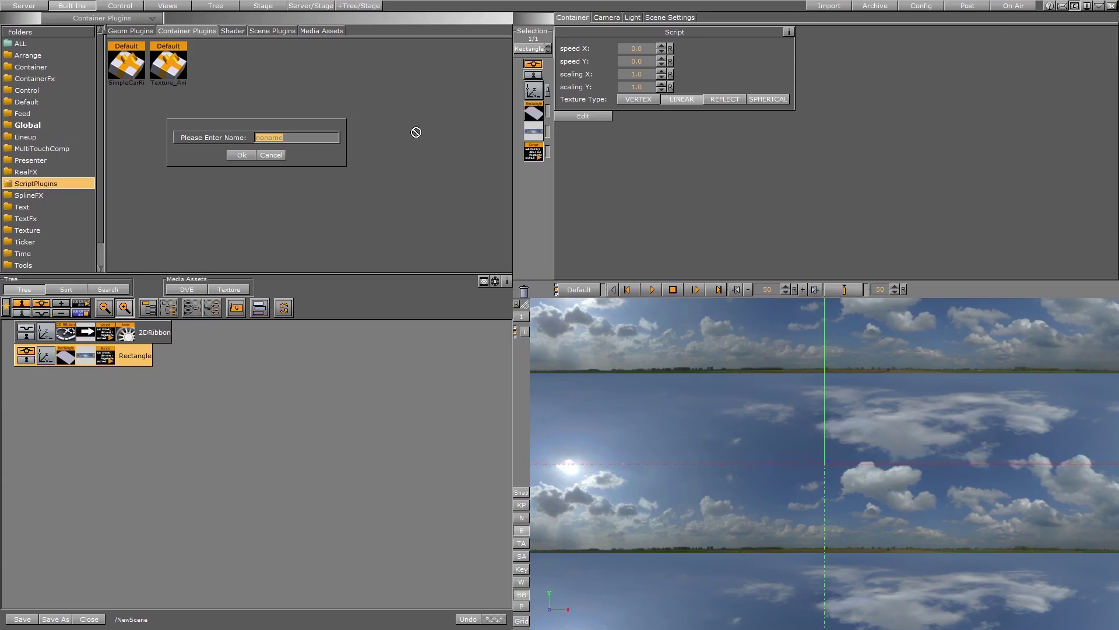
Name the new script plugin TextureAnimation and confirm it
type("TextureAnimati")
key("Return")
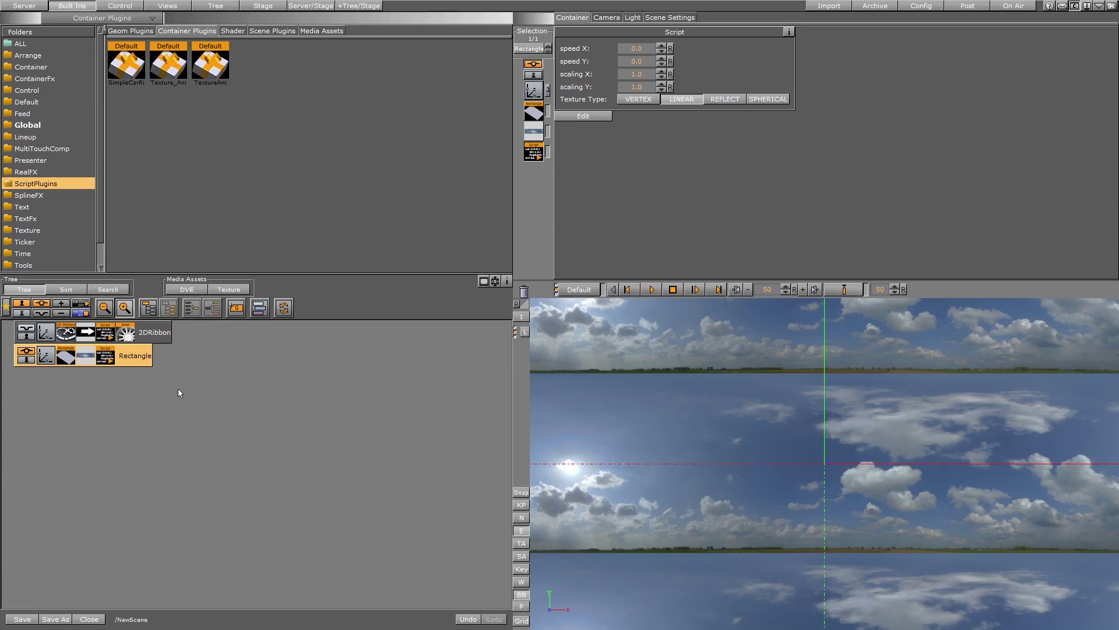
Delete the Rectangle's generic Script and apply the saved TextureAni plugin instead
left_click_drag(105, 355, 523, 292)
left_click_drag(211, 66, 108, 358)
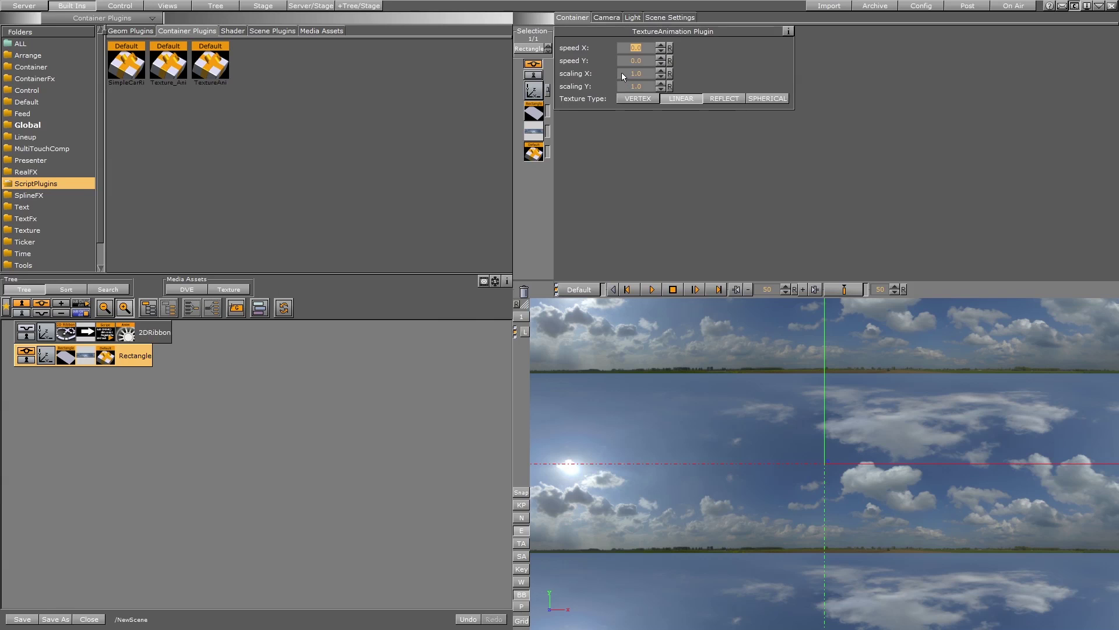